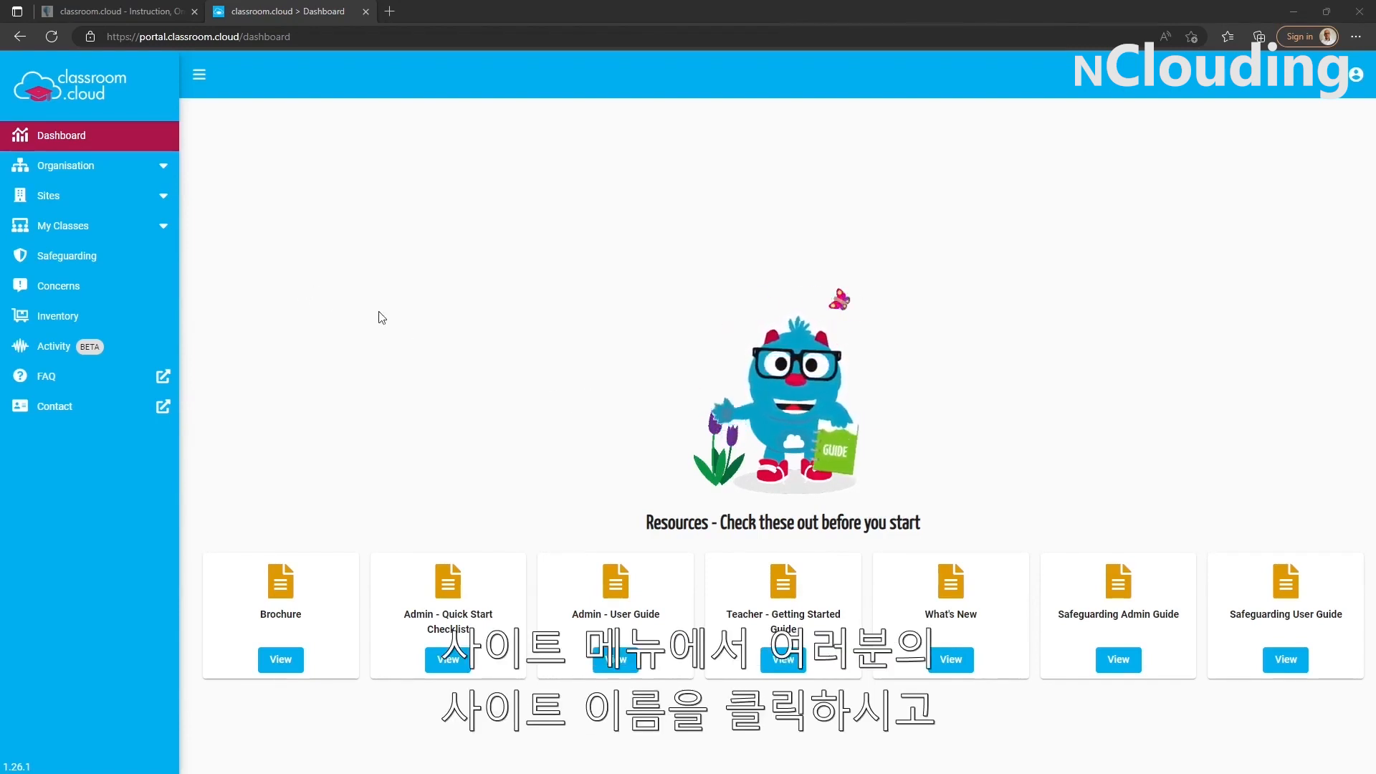
# Open the installers page for the NetSupport Academy site.
pyautogui.click(108, 208)
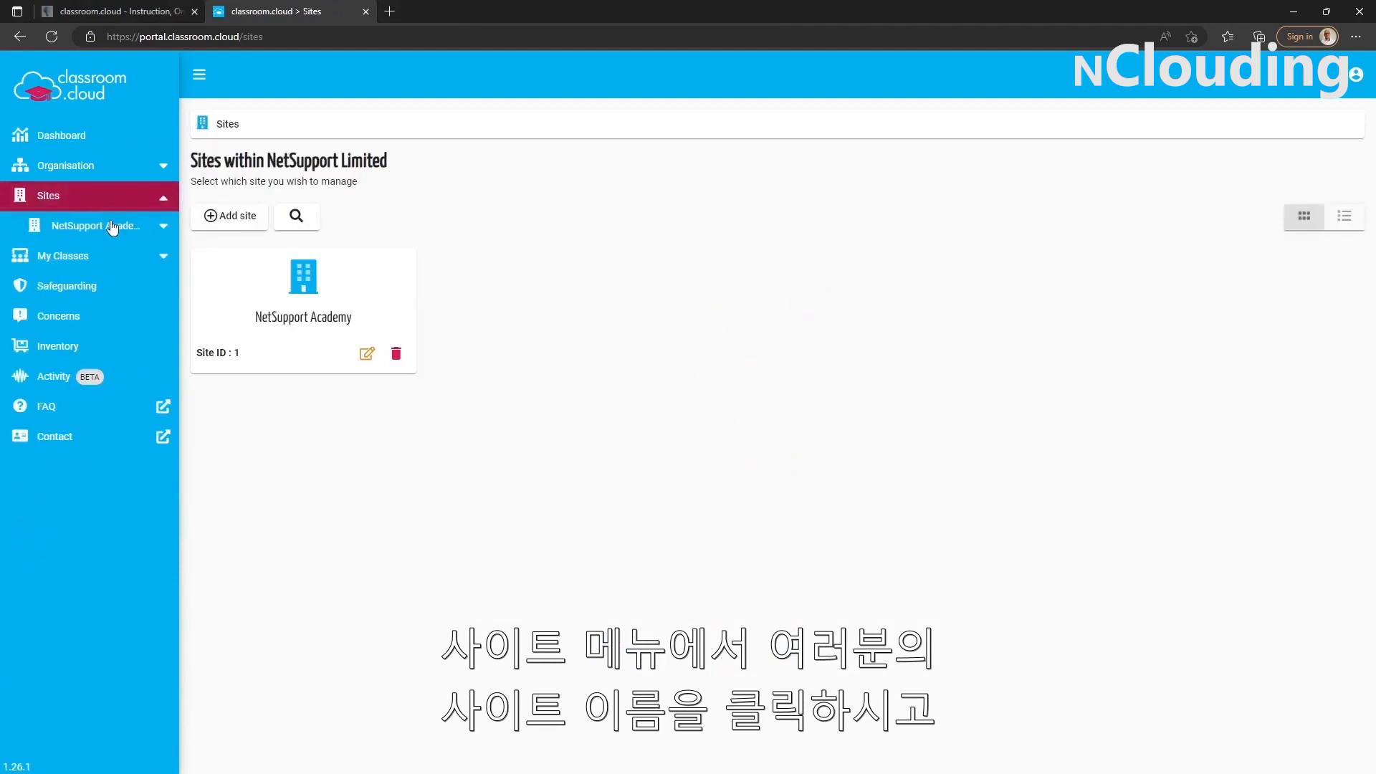
pyautogui.click(113, 228)
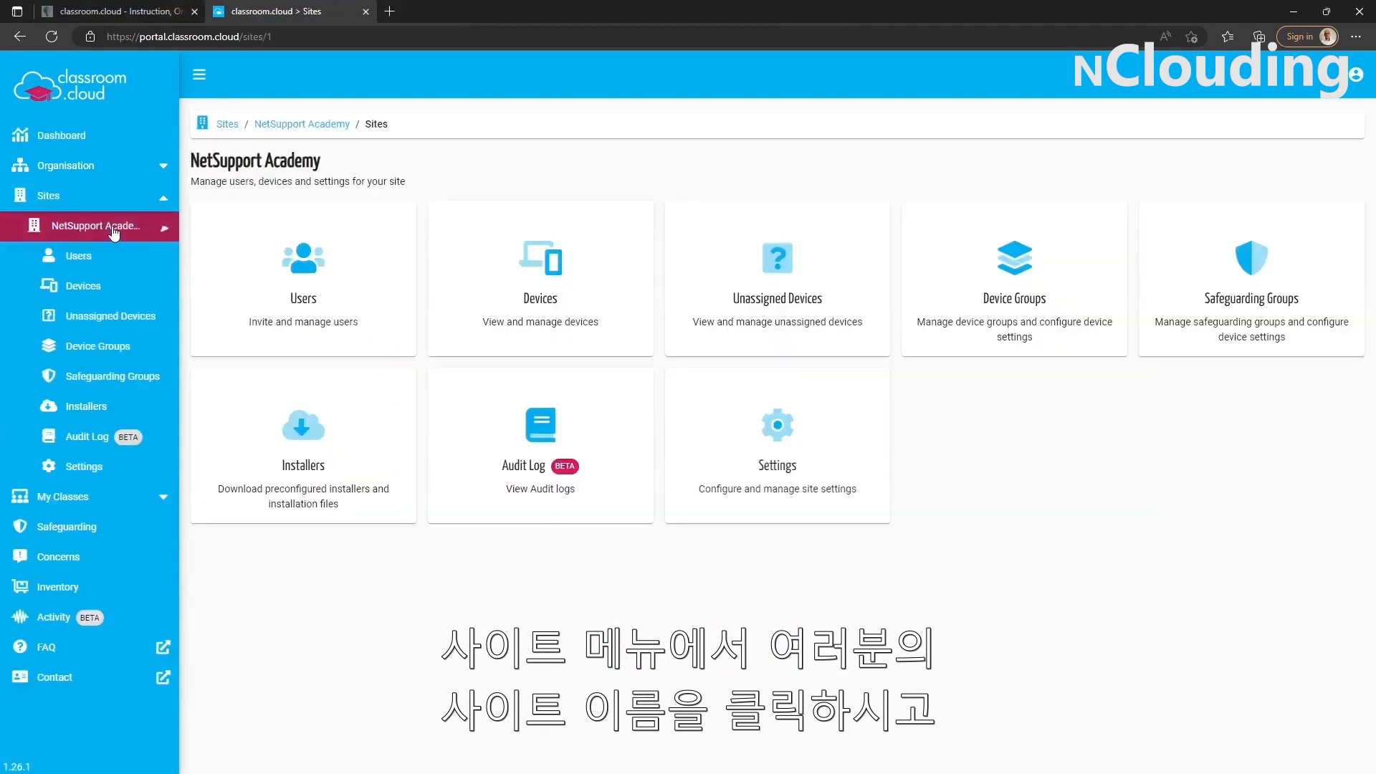
pyautogui.click(100, 415)
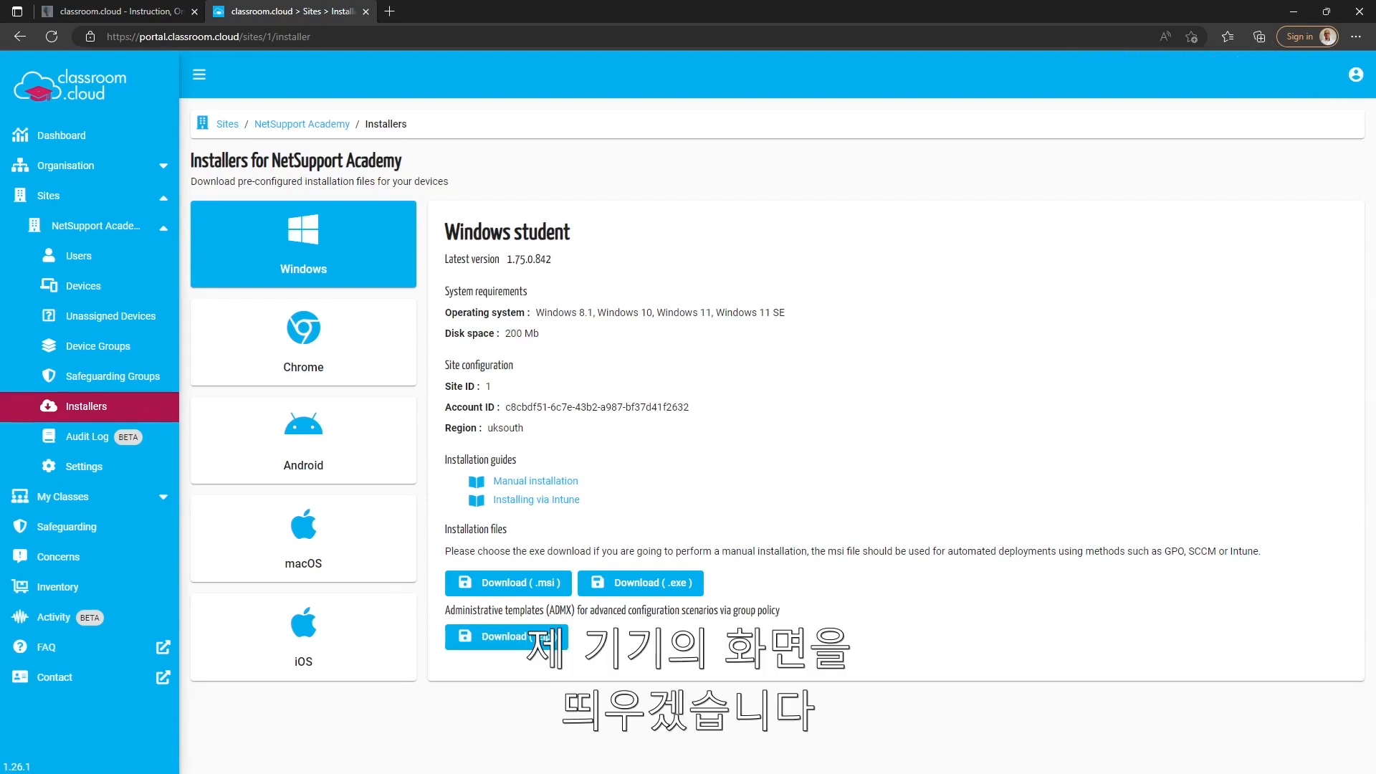
# Switch to the WIN11-VM01 virtual machine and install classroom.cloud Student using the exe in the desktop Installers folder.
pyautogui.hotkey('alt', 'Tab')
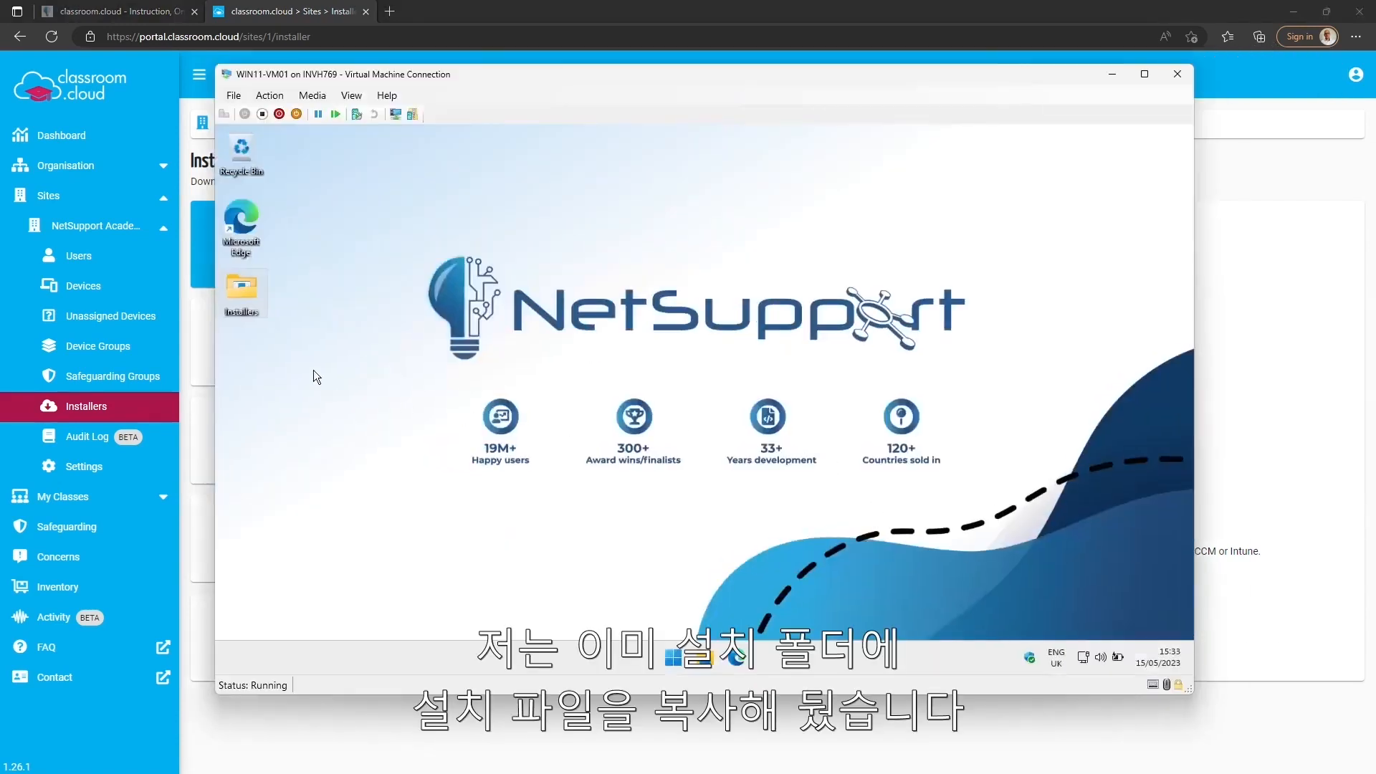
pyautogui.doubleClick(252, 304)
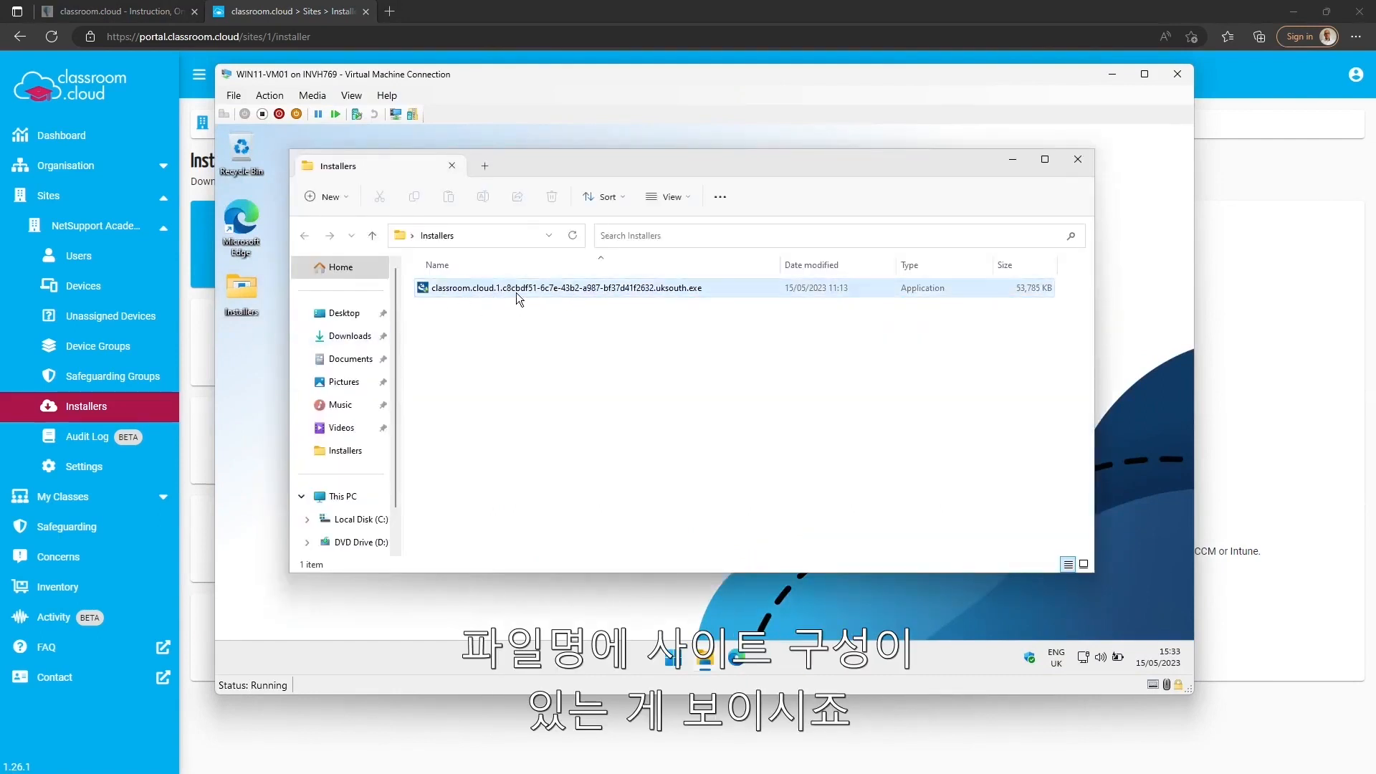
pyautogui.moveTo(494, 291)
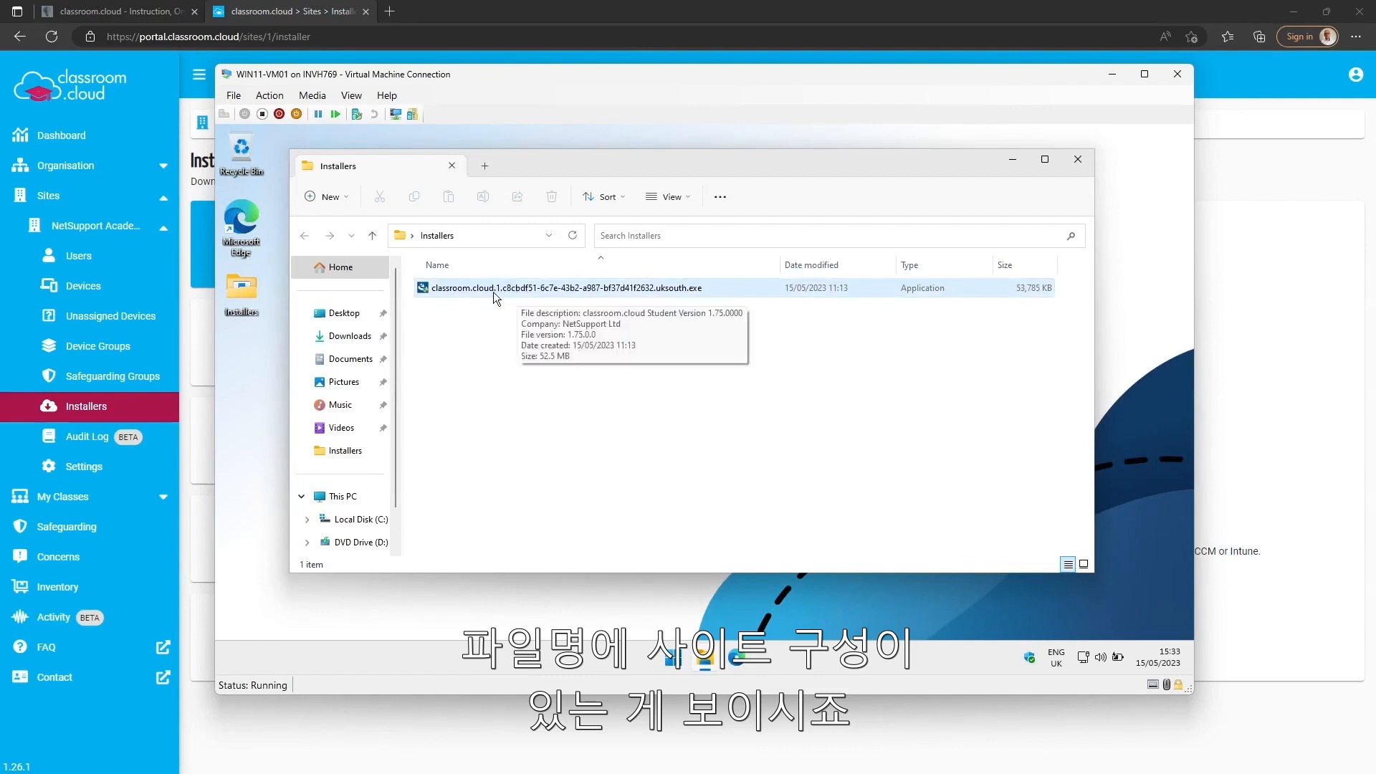
pyautogui.doubleClick(457, 287)
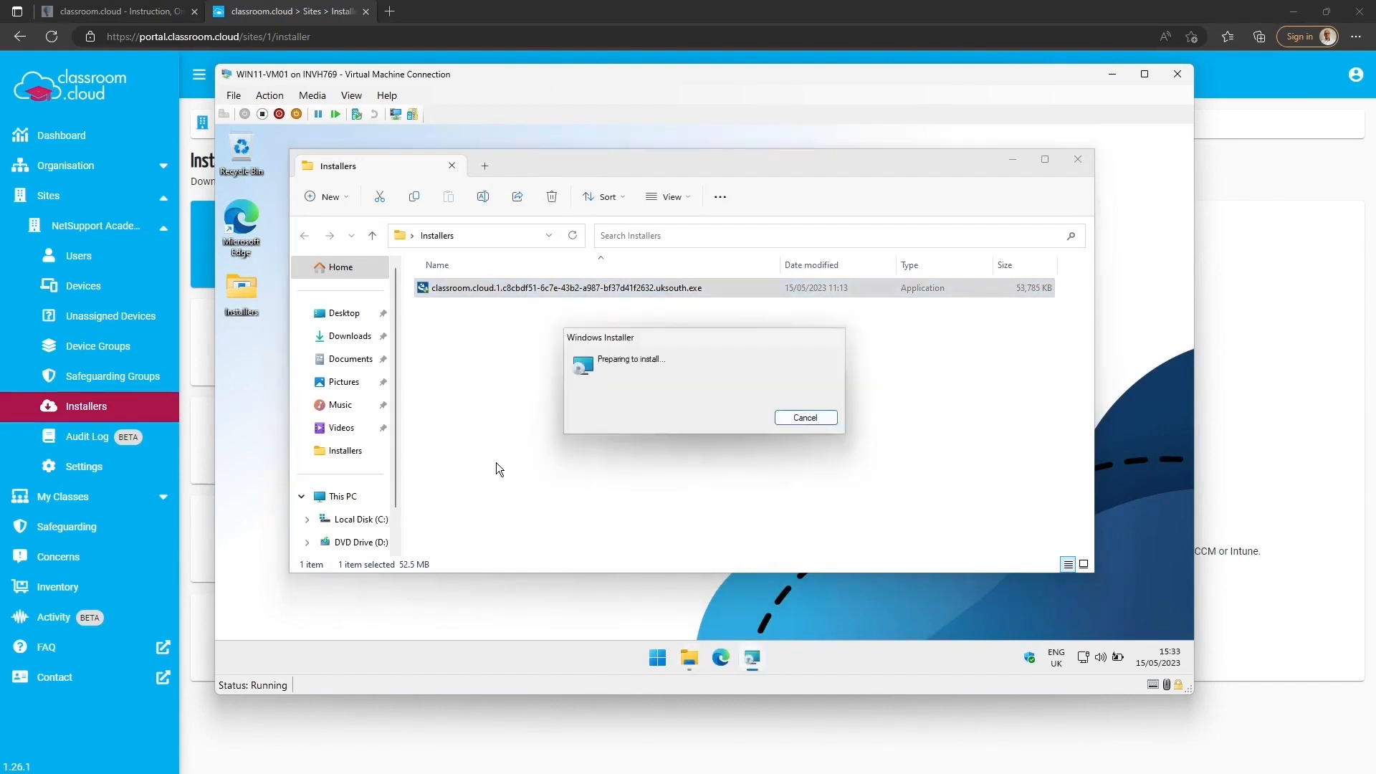
pyautogui.click(775, 503)
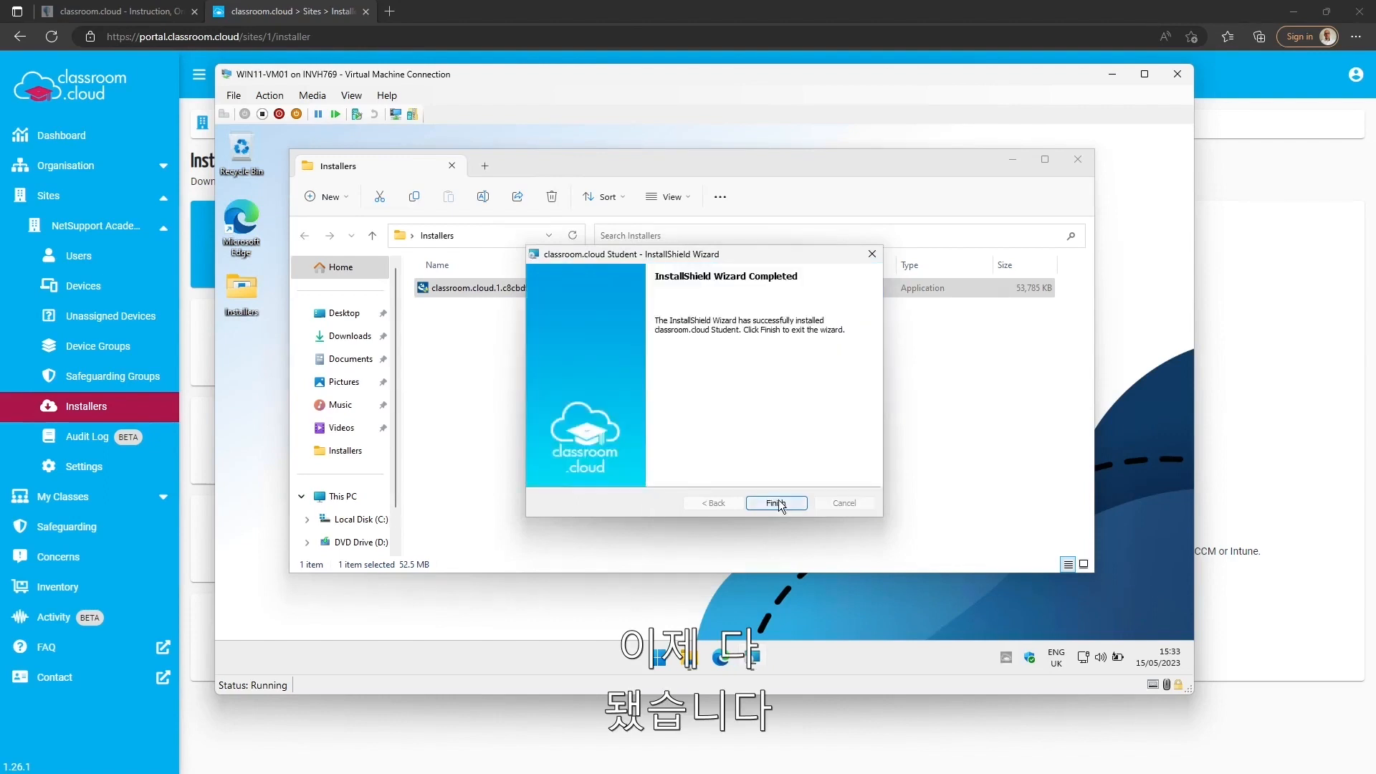
pyautogui.click(777, 503)
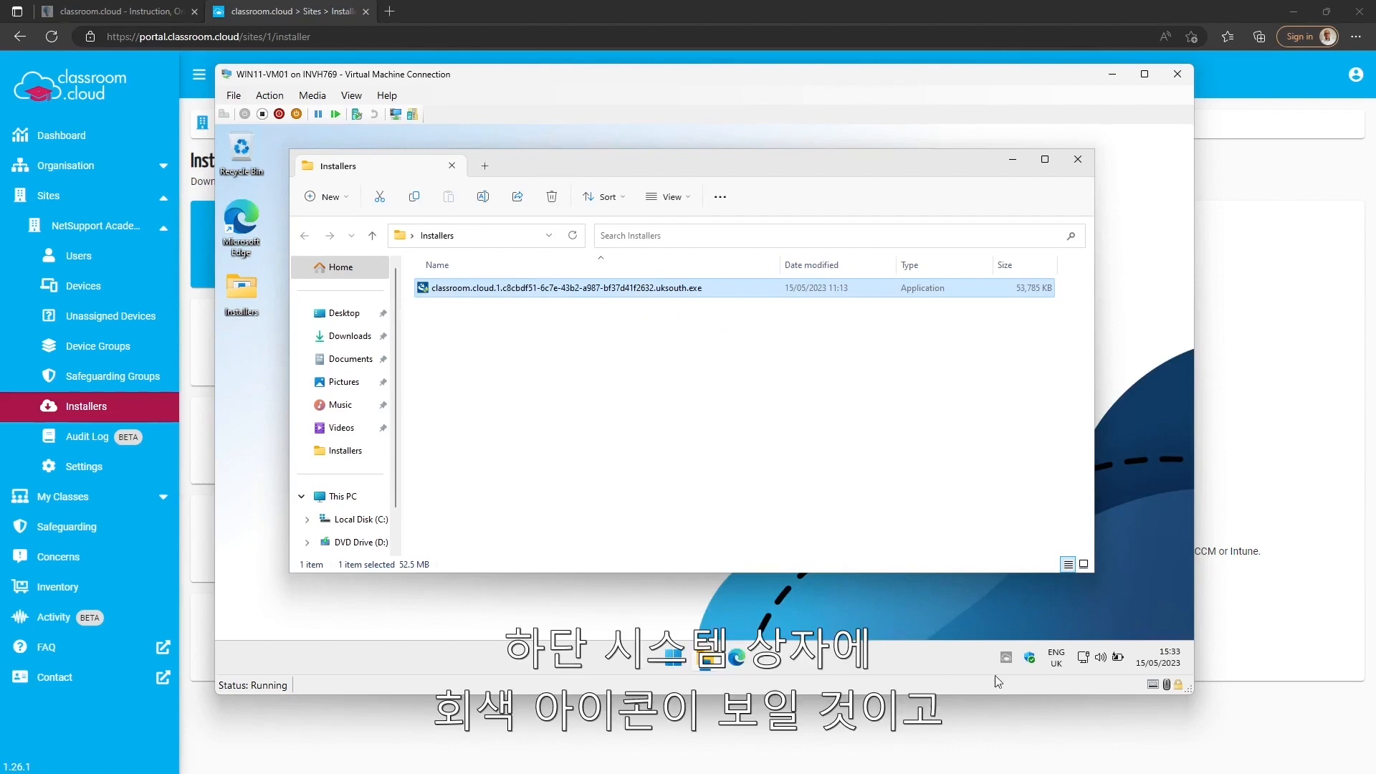
# Check the student client's status in the virtual machine and view the site's unassigned devices in the classroom.cloud portal.
pyautogui.moveTo(1005, 662)
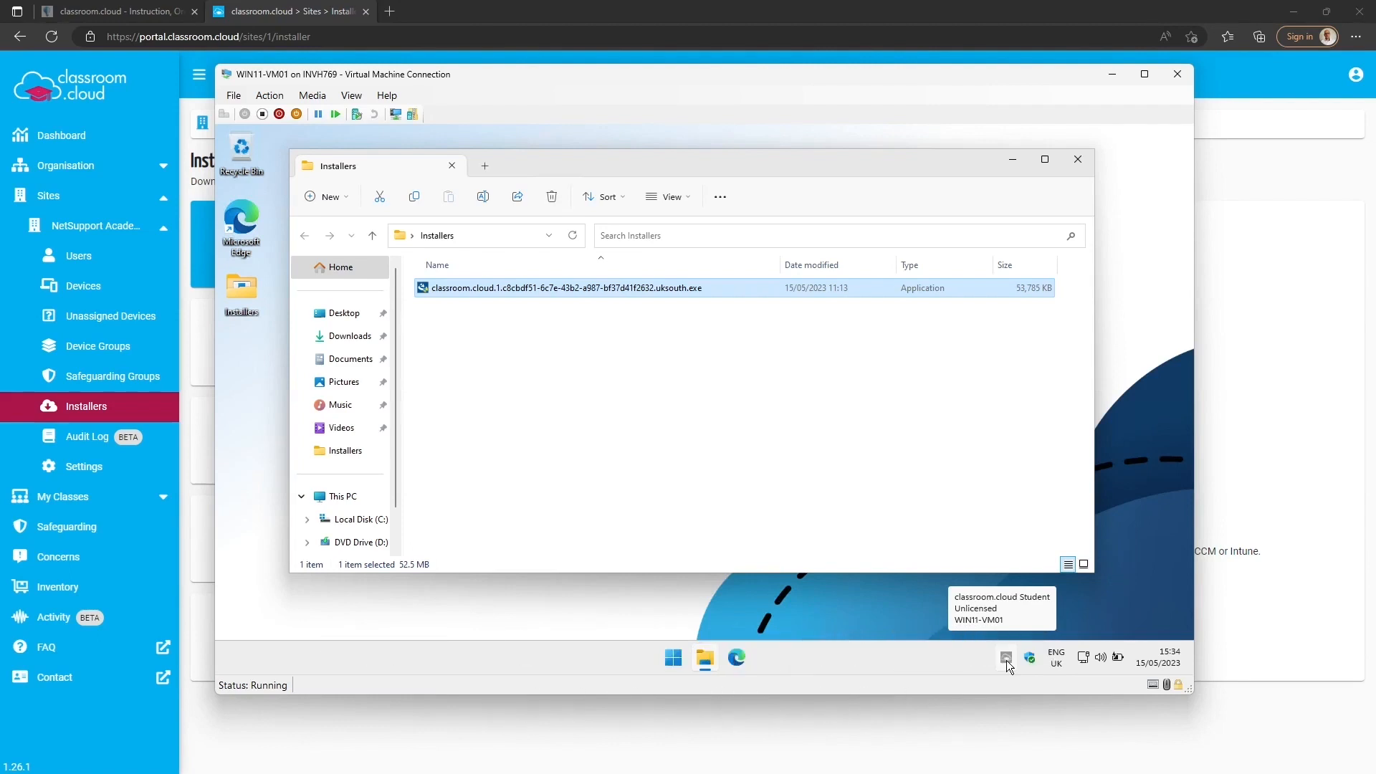
pyautogui.click(1112, 77)
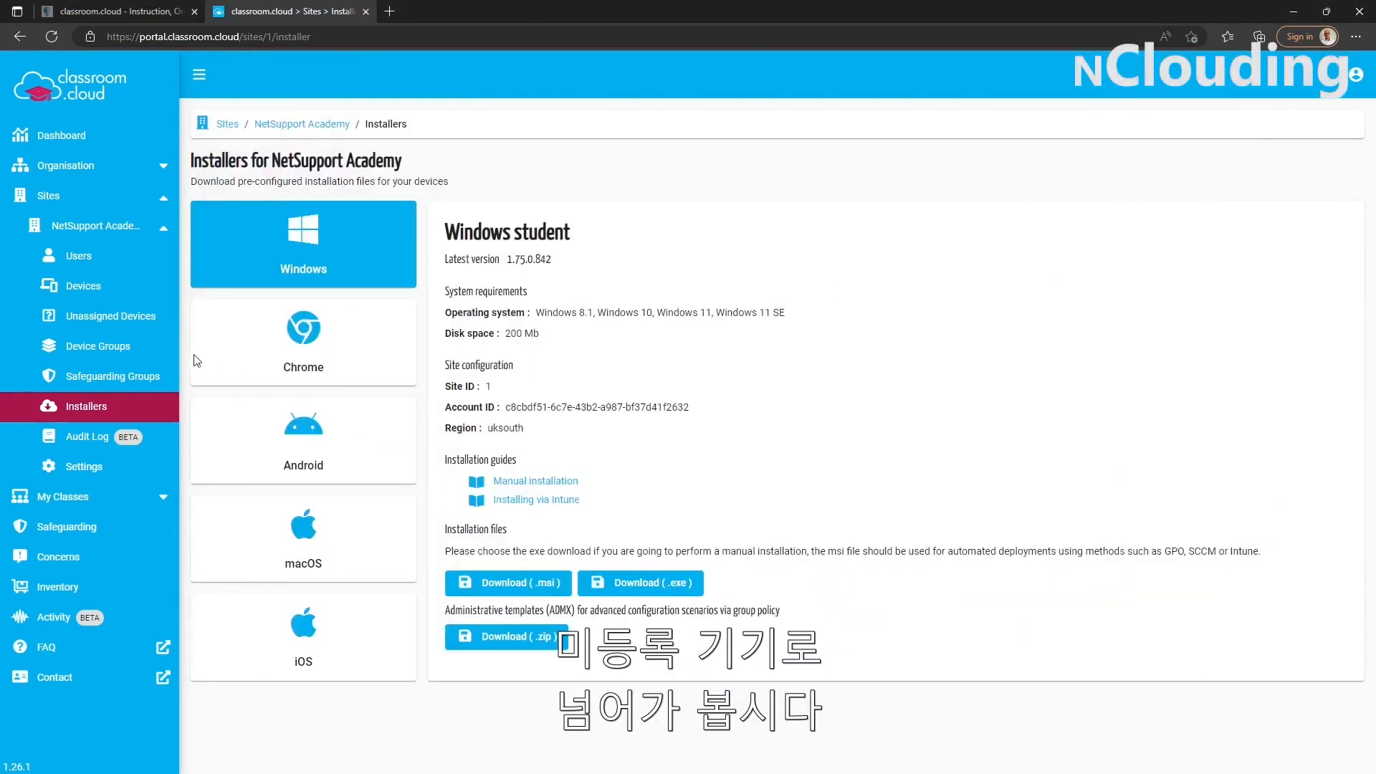
pyautogui.click(111, 318)
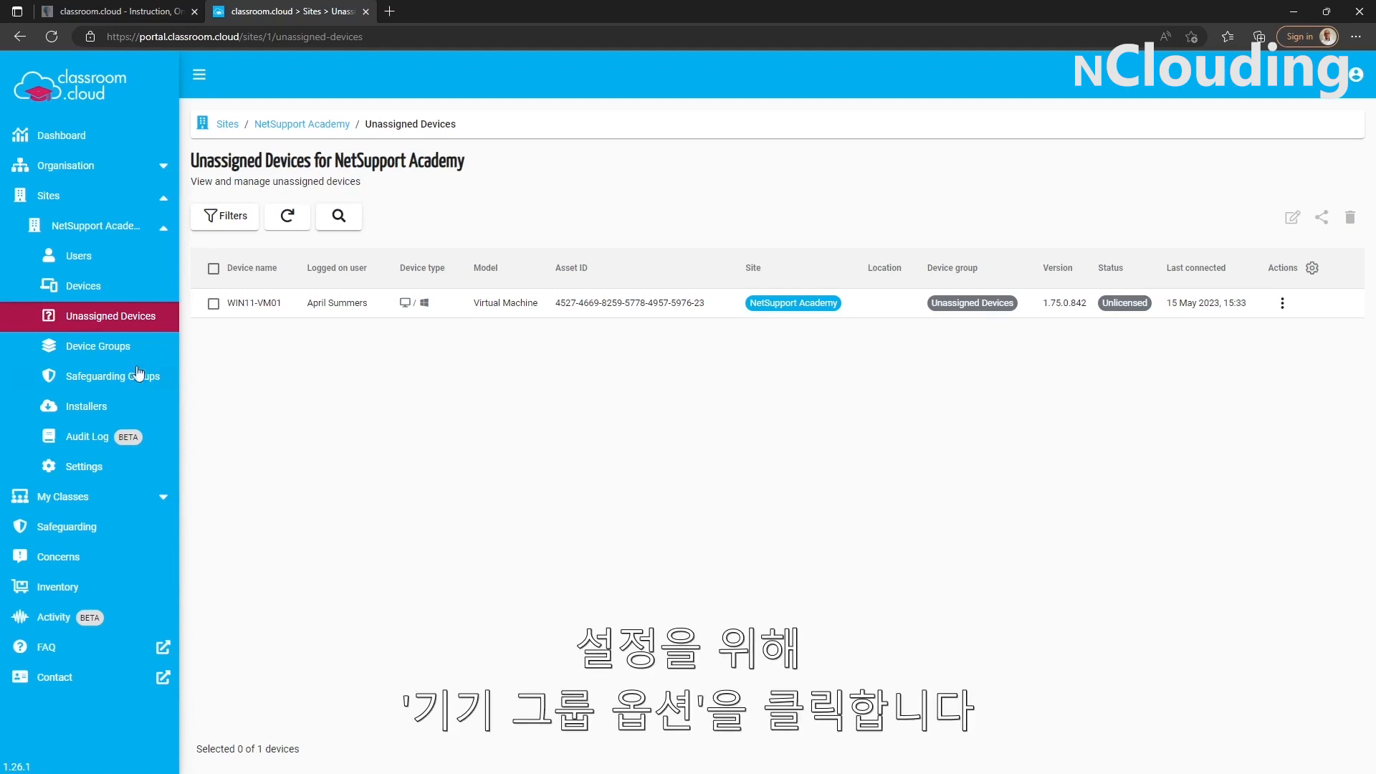
# Add a device group named Demo to NetSupport Academy, keeping the default class creation option.
pyautogui.click(113, 357)
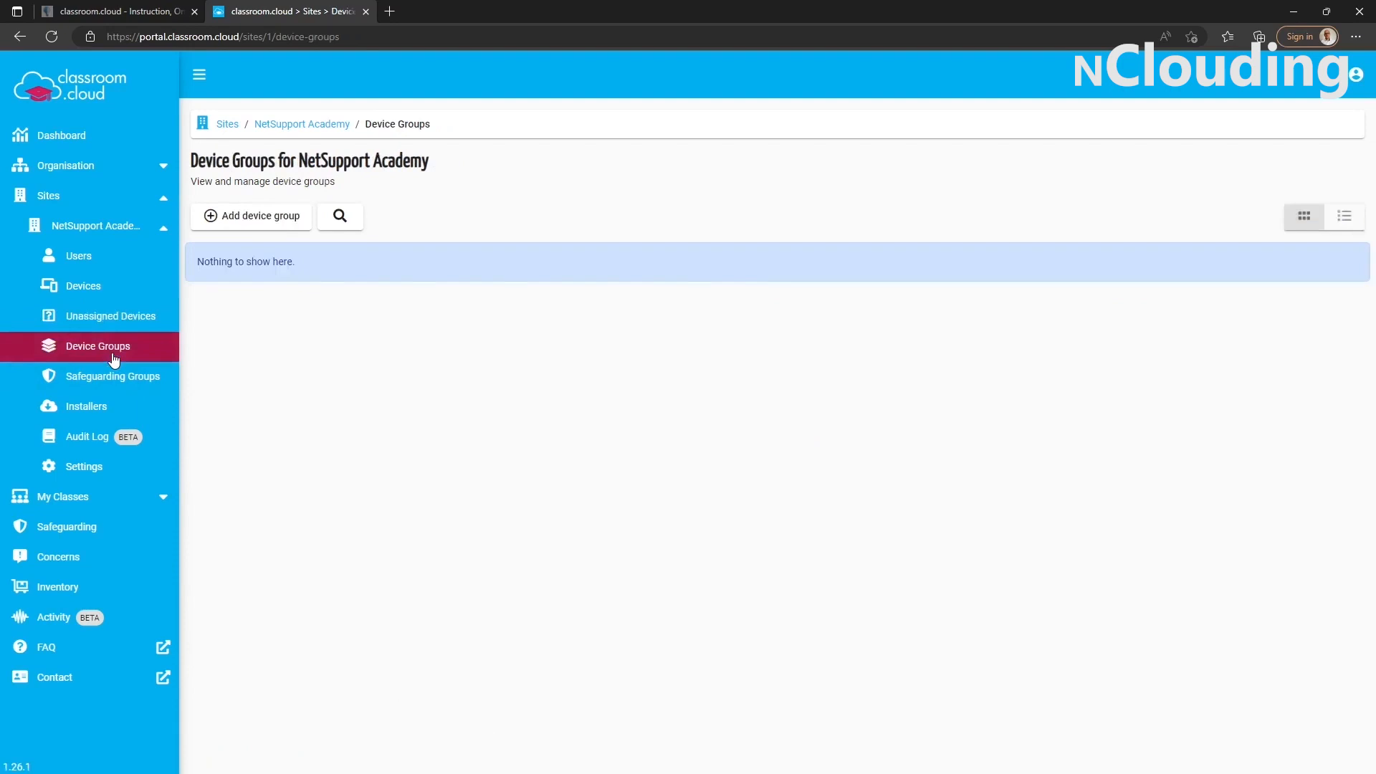
pyautogui.click(240, 219)
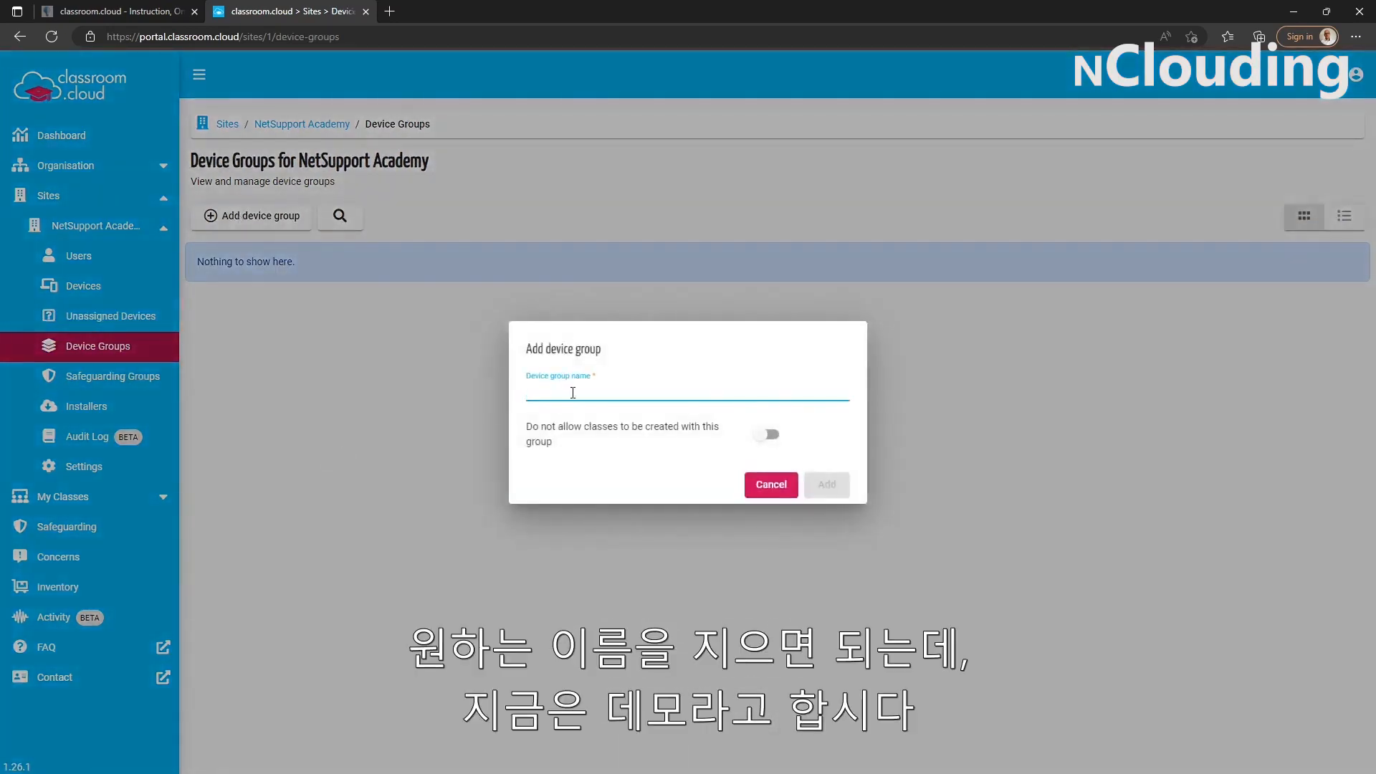
pyautogui.write('Demo')
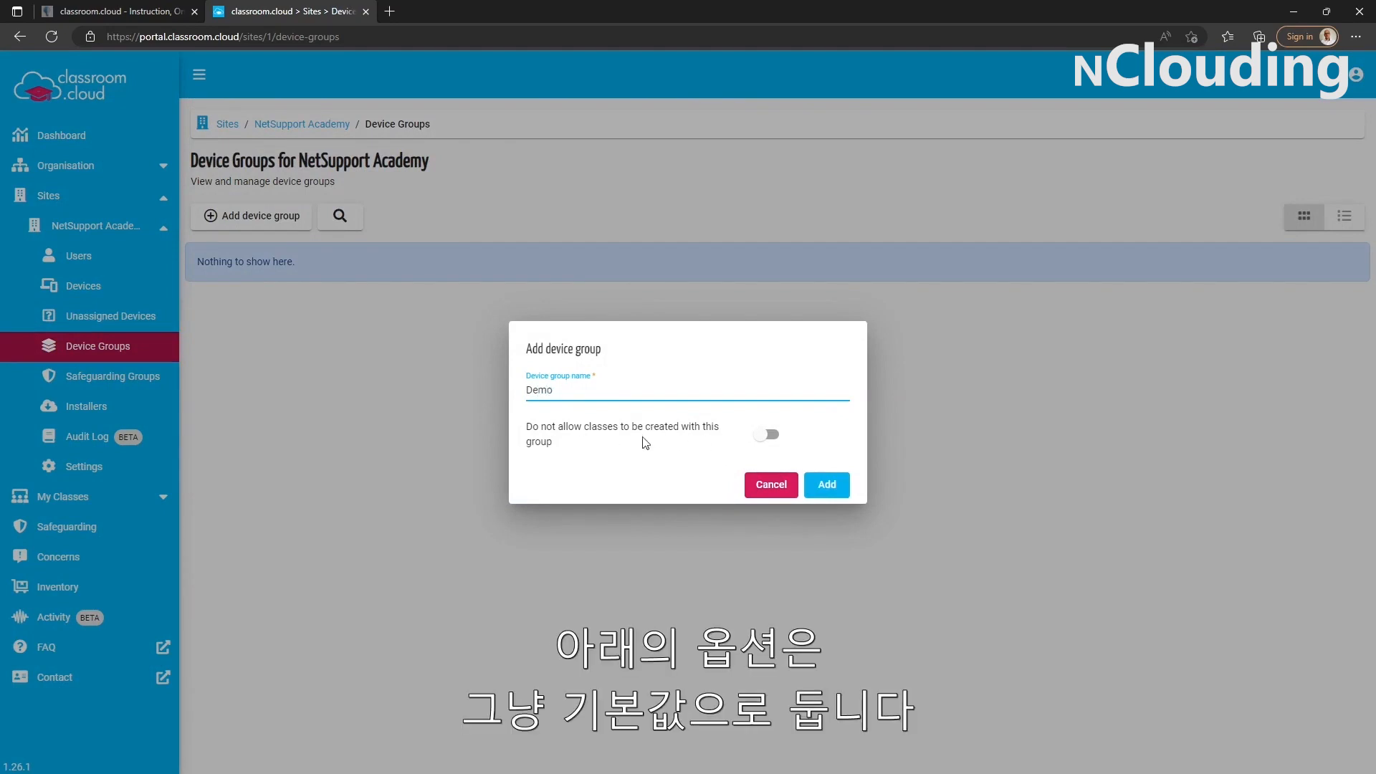
pyautogui.click(827, 485)
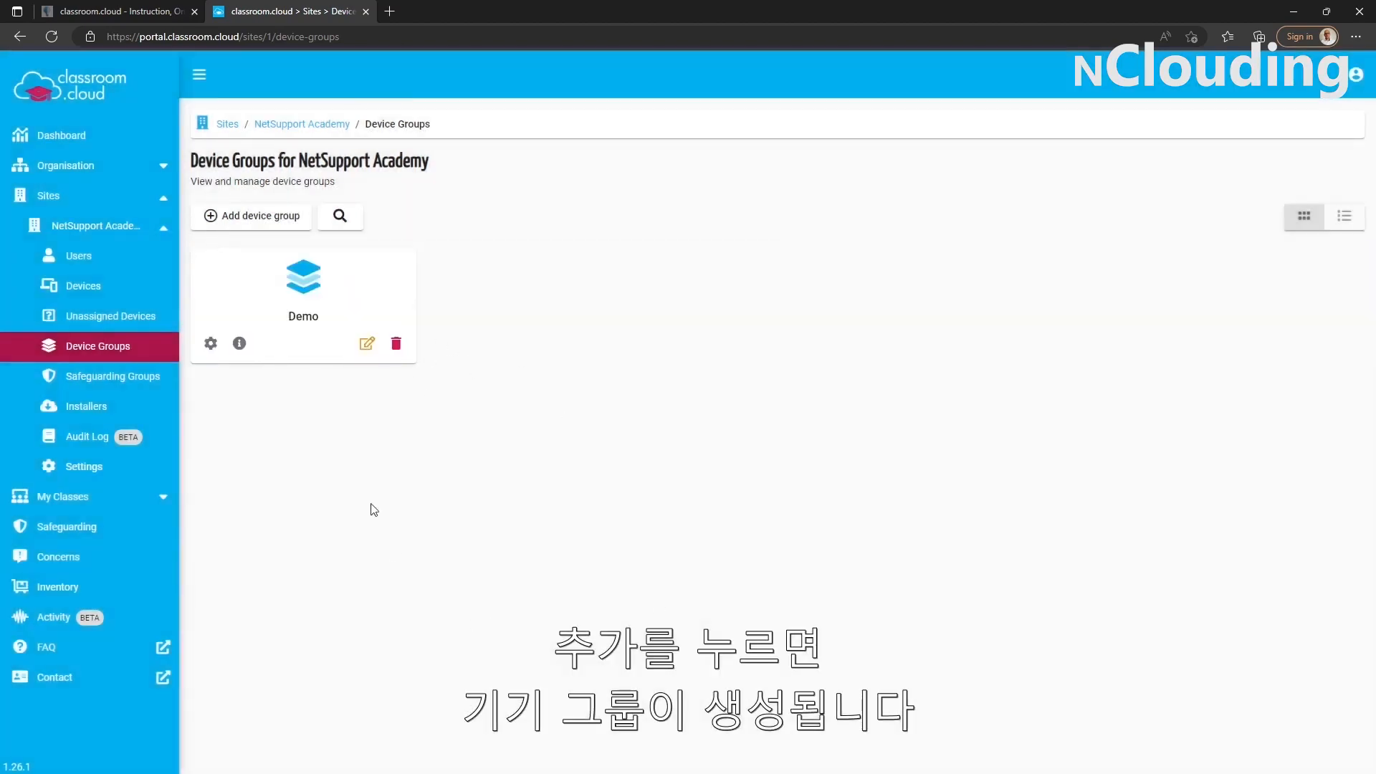
# Assign the unassigned device WIN11-VM01 to the Demo device group and view it in the site's device list.
pyautogui.click(103, 324)
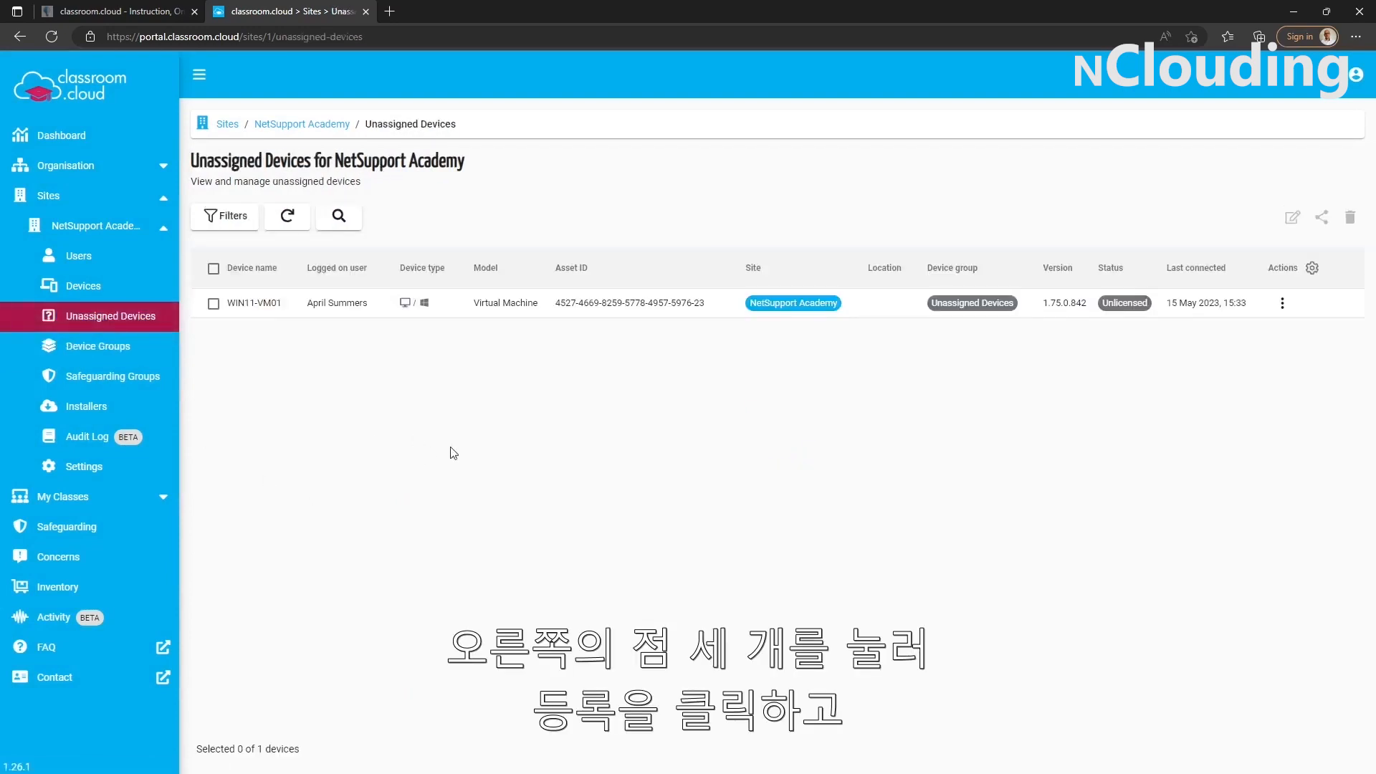
pyautogui.click(1283, 307)
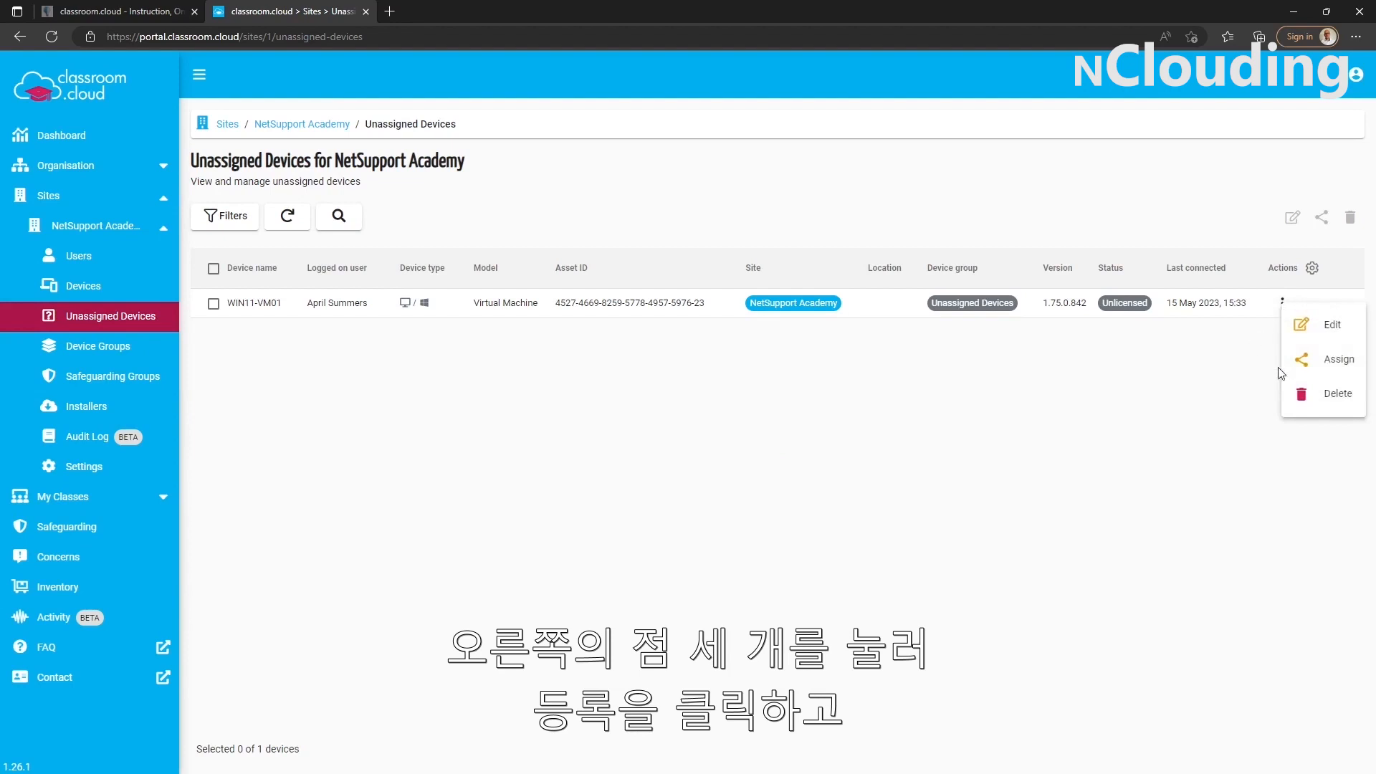
pyautogui.click(1308, 359)
pyautogui.click(835, 409)
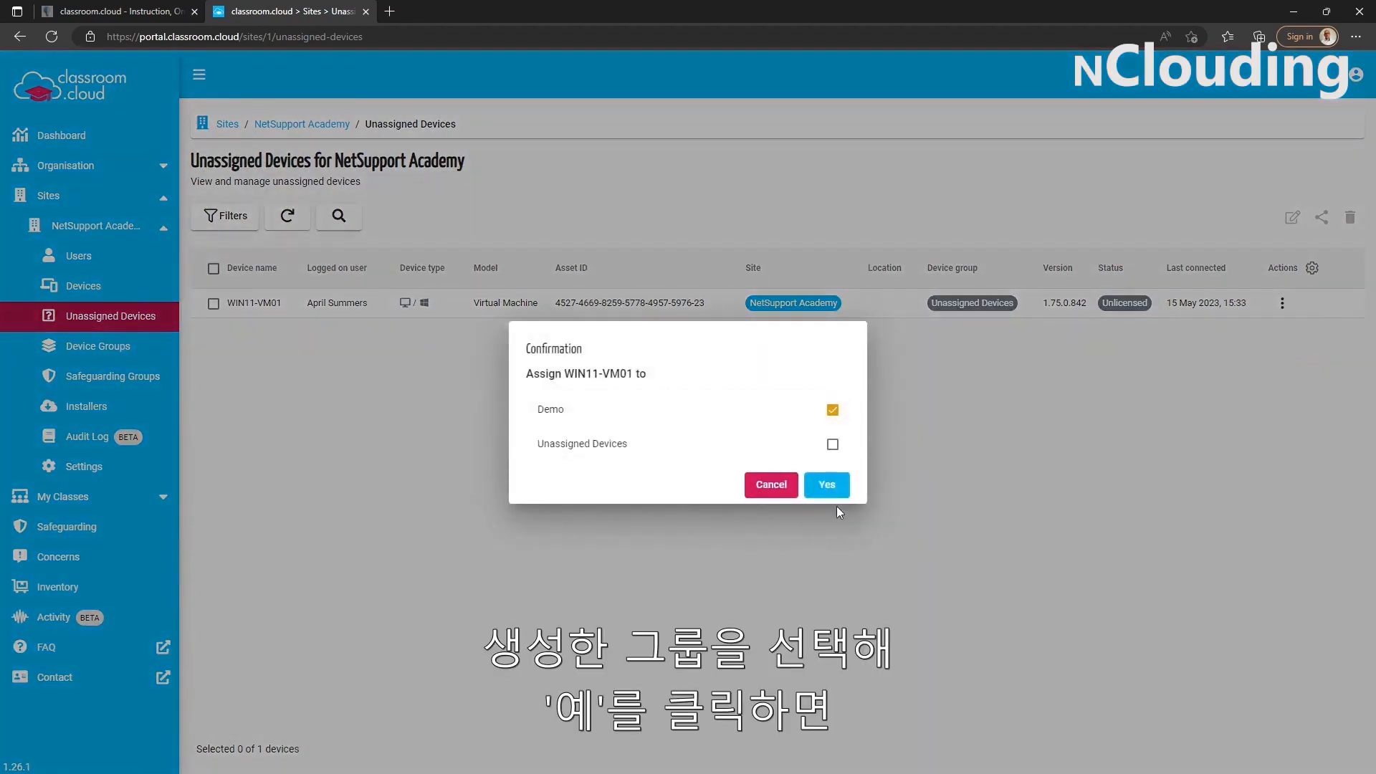
pyautogui.click(826, 485)
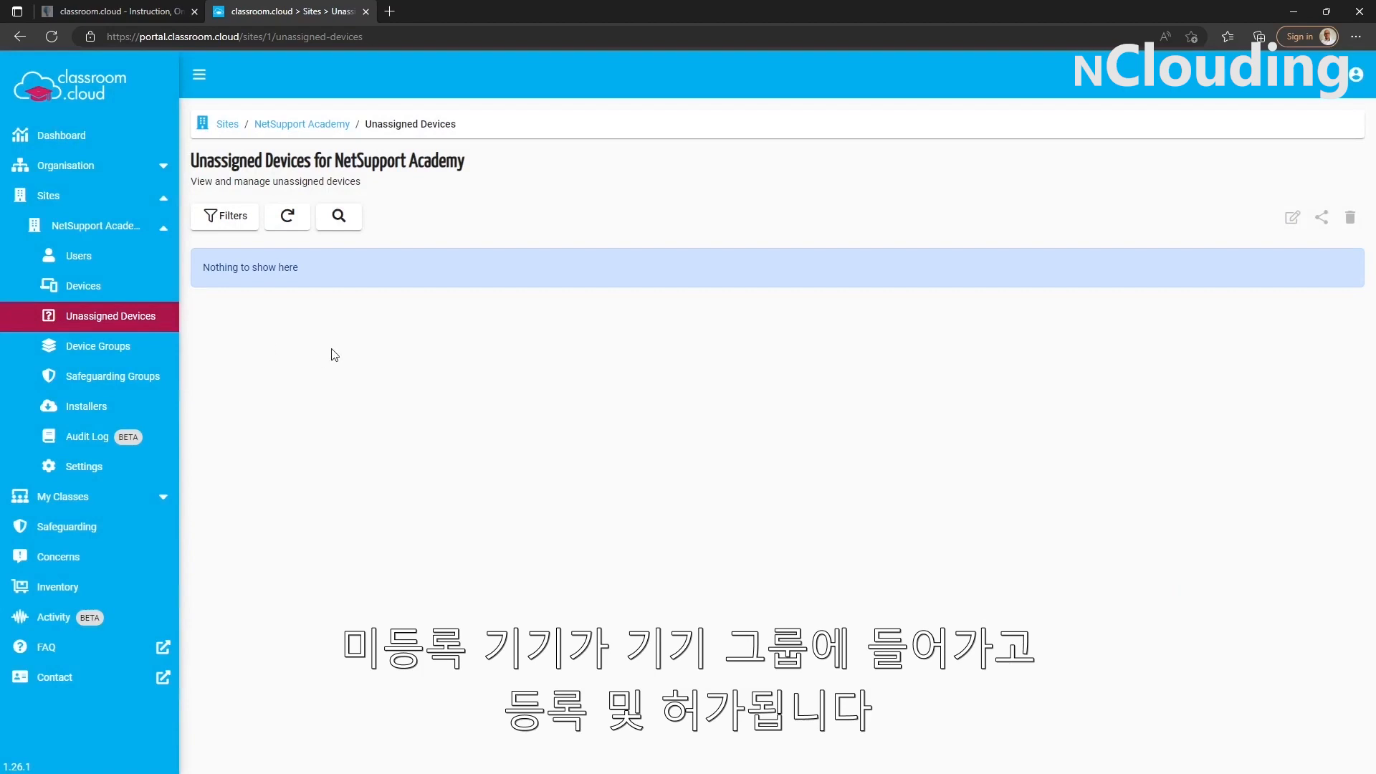
pyautogui.click(128, 296)
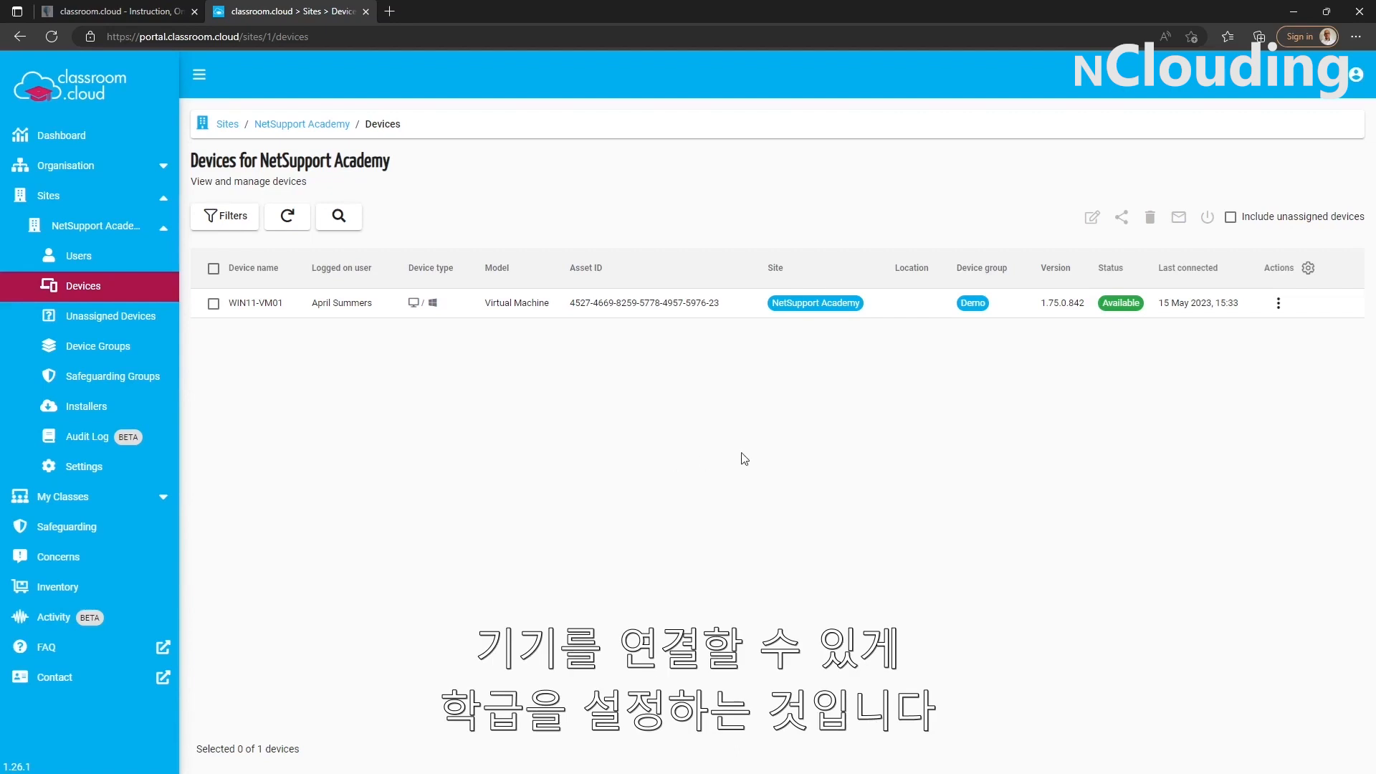
# Start adding a class for NetSupport Academy with connection type Device group and the name Demo Class.
pyautogui.click(104, 504)
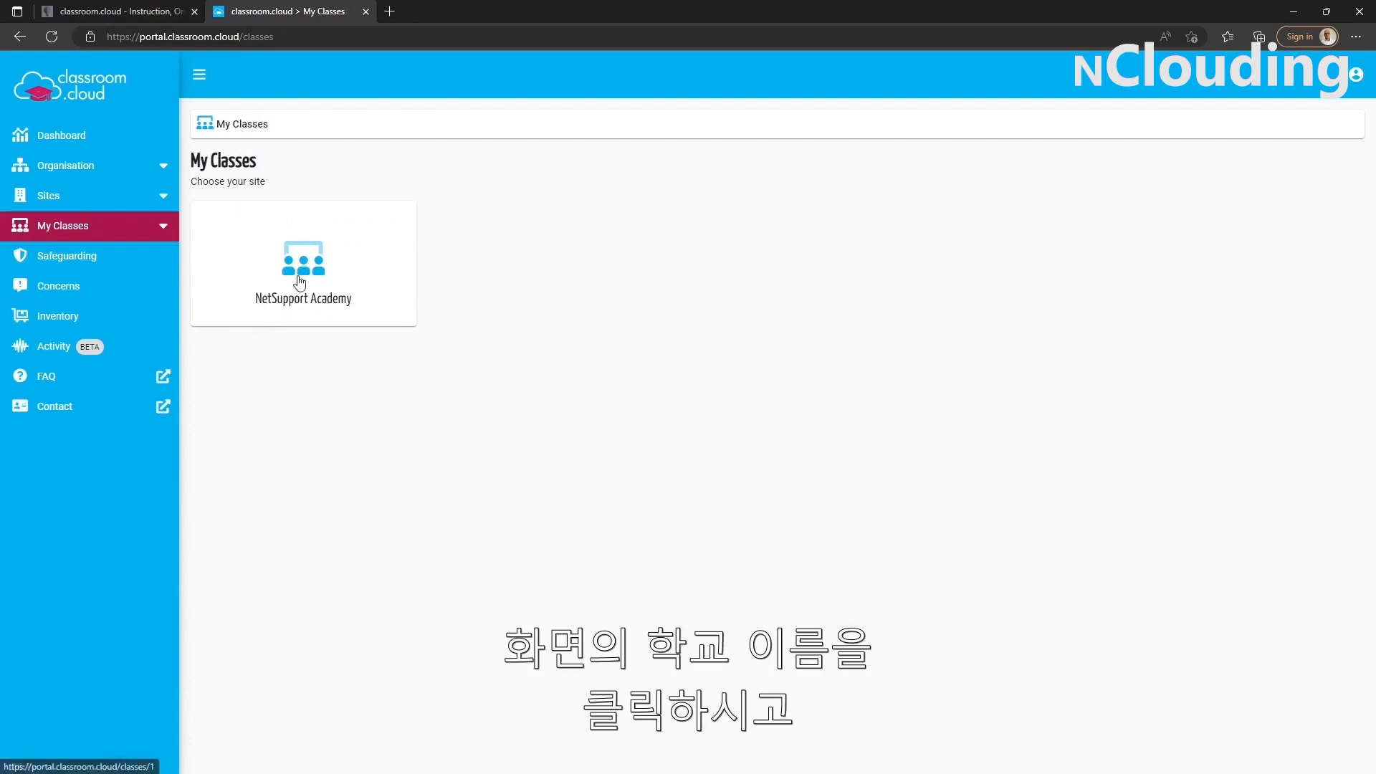
pyautogui.click(276, 308)
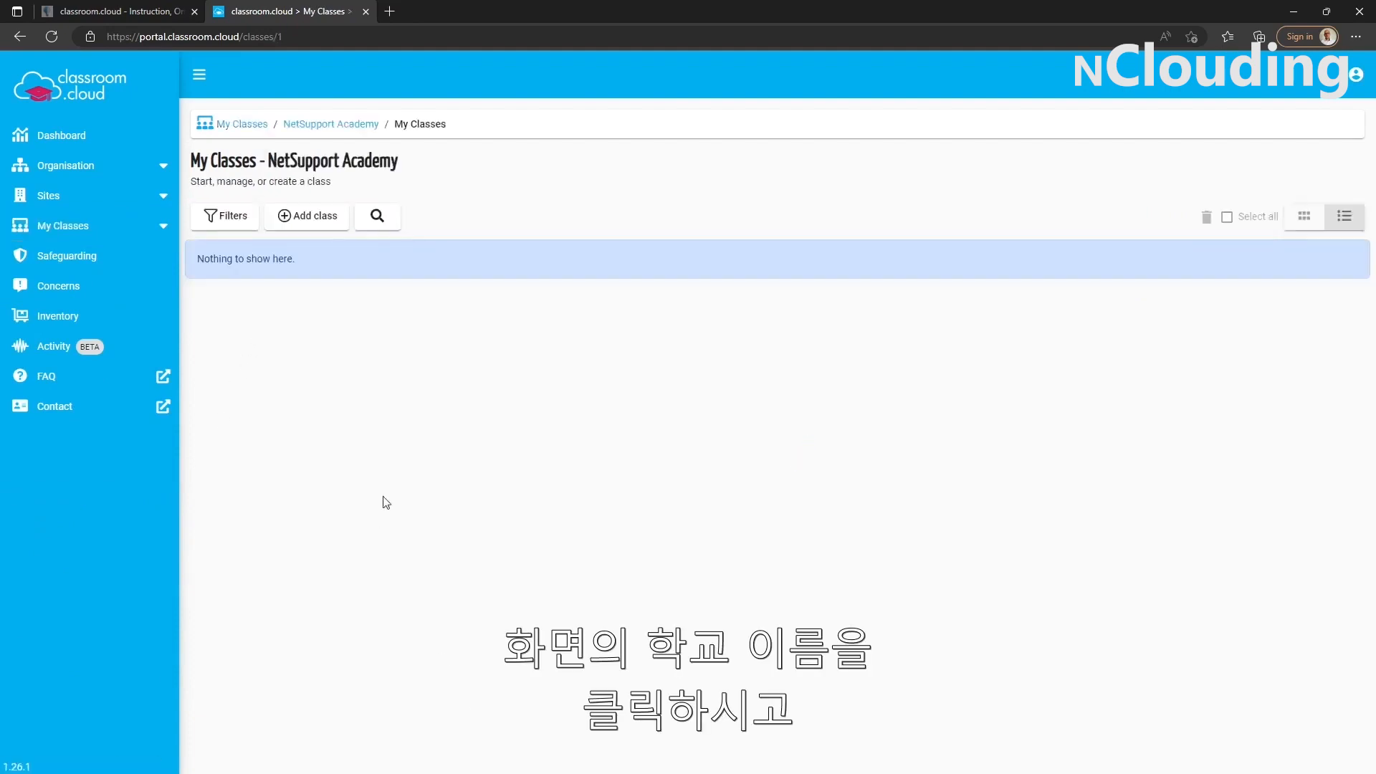
pyautogui.click(307, 228)
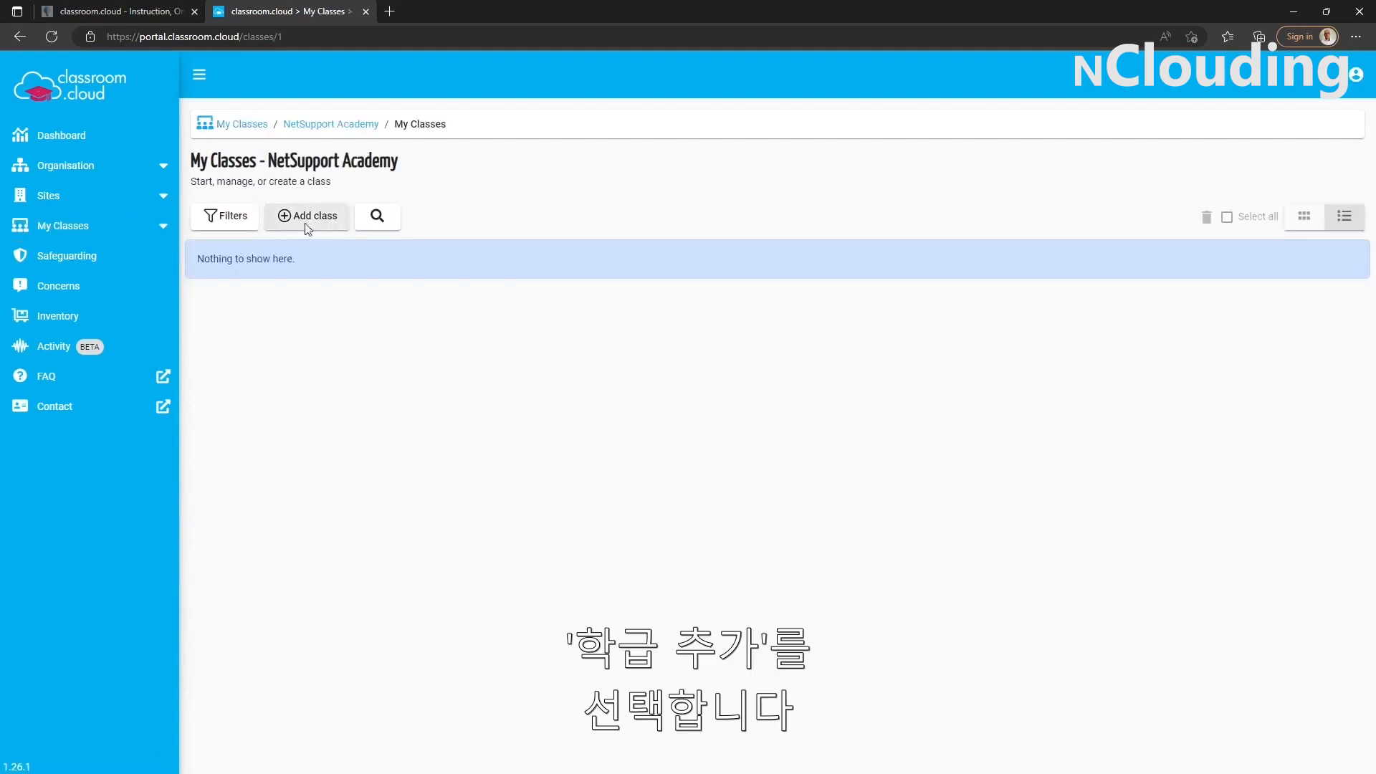
pyautogui.click(594, 351)
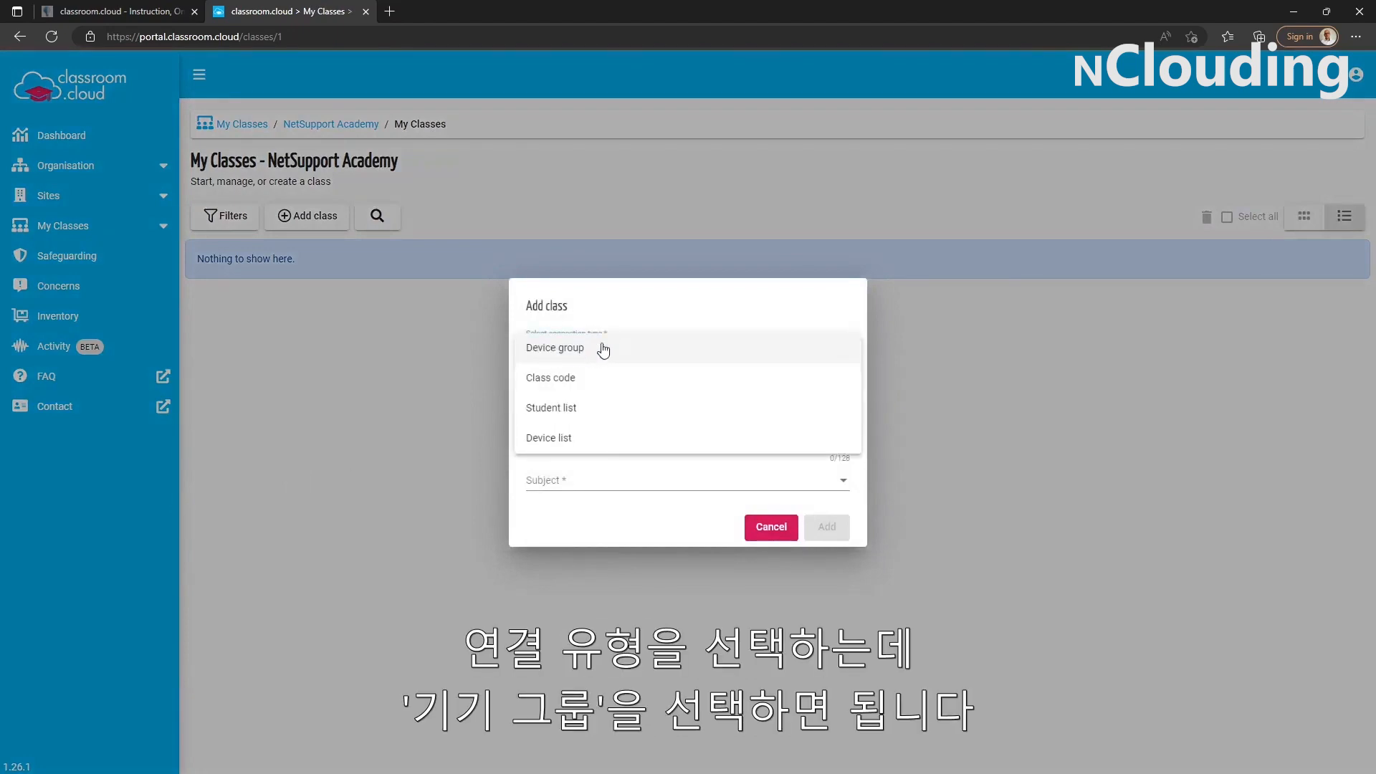
pyautogui.click(560, 352)
pyautogui.click(563, 366)
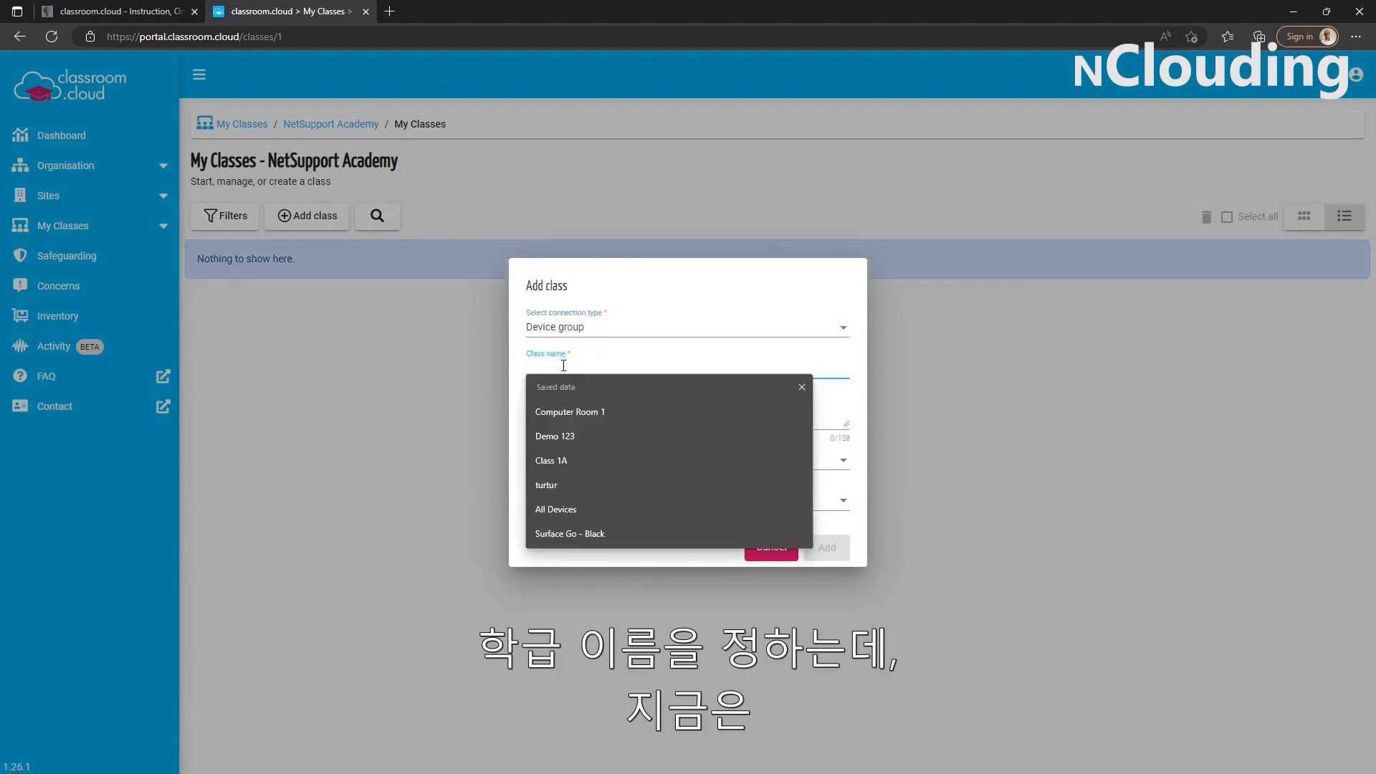
pyautogui.write('Demo Class')
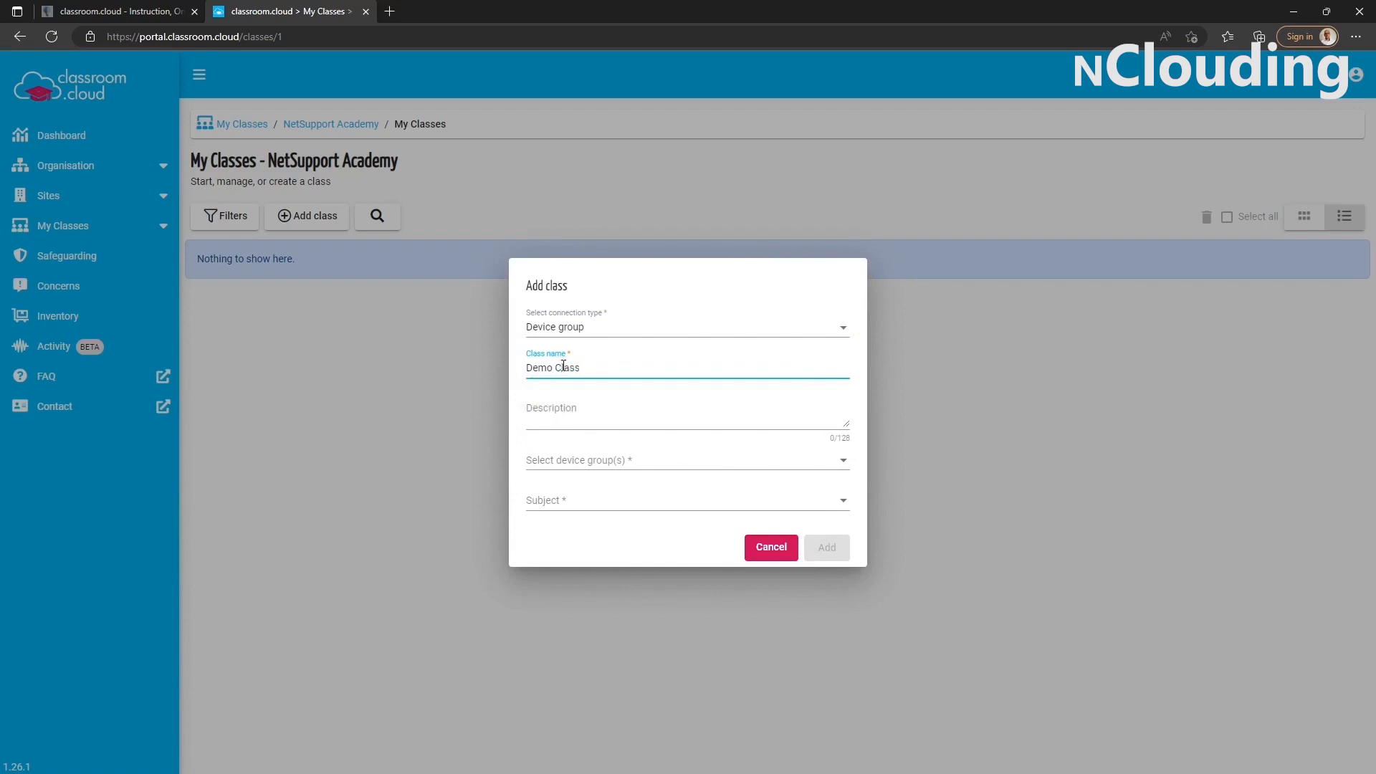
# Finish adding the class with no description, device group Demo and subject Computing, and launch Demo Class.
pyautogui.click(585, 419)
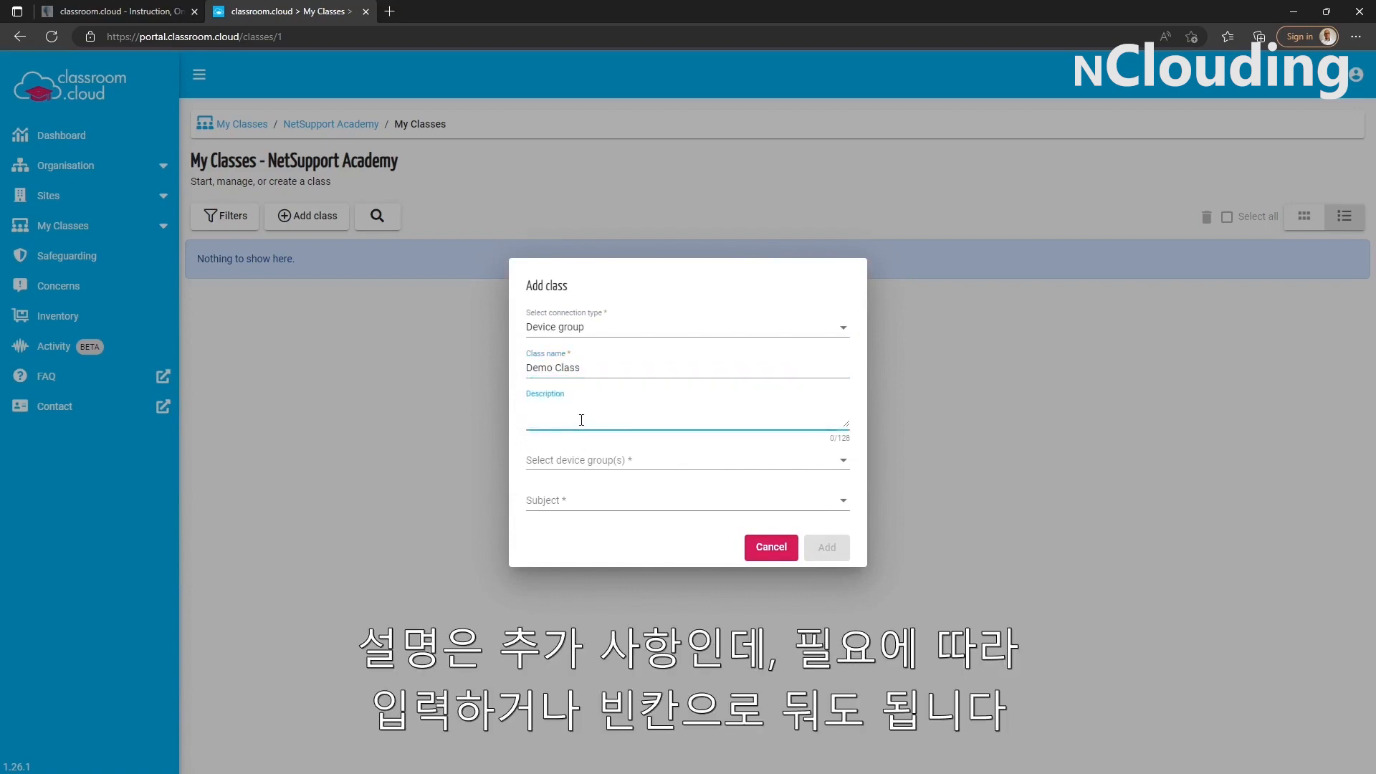
pyautogui.click(614, 462)
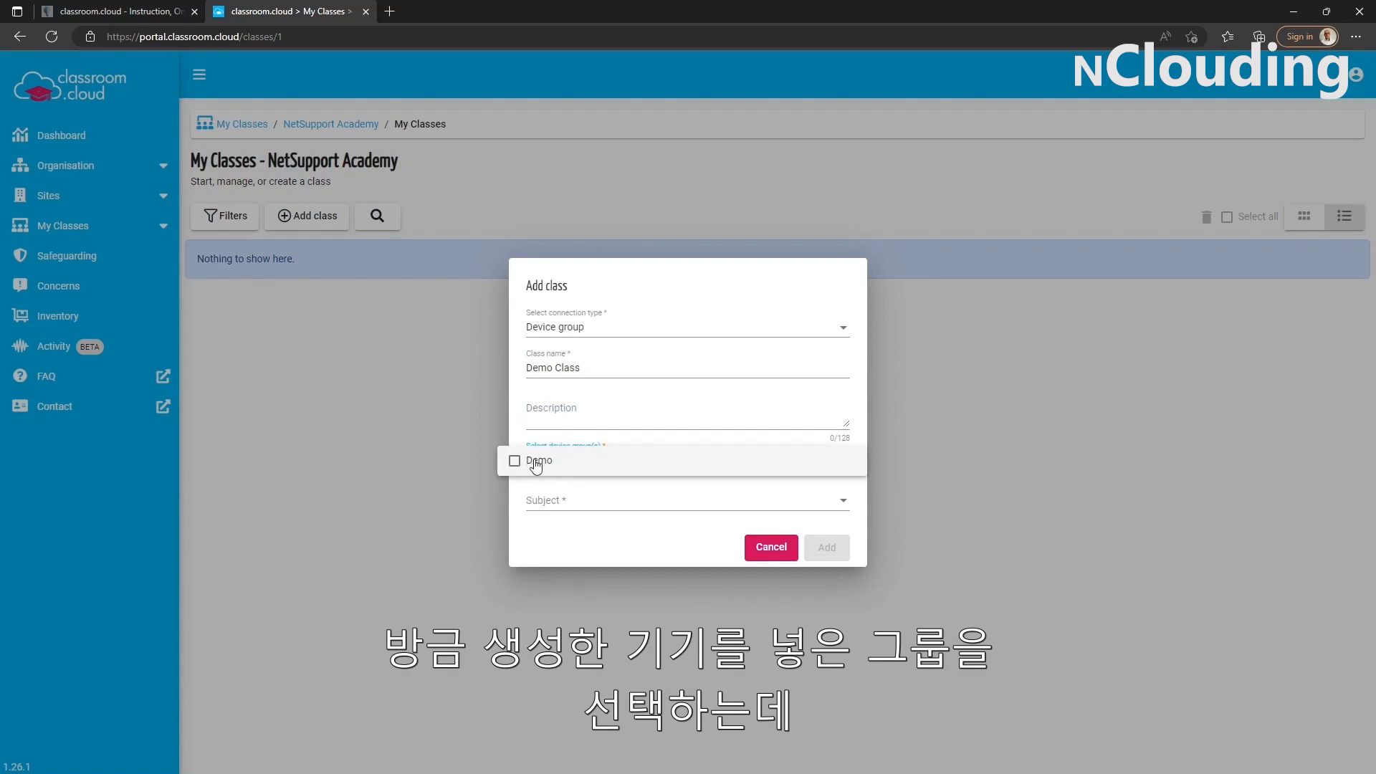
pyautogui.click(538, 462)
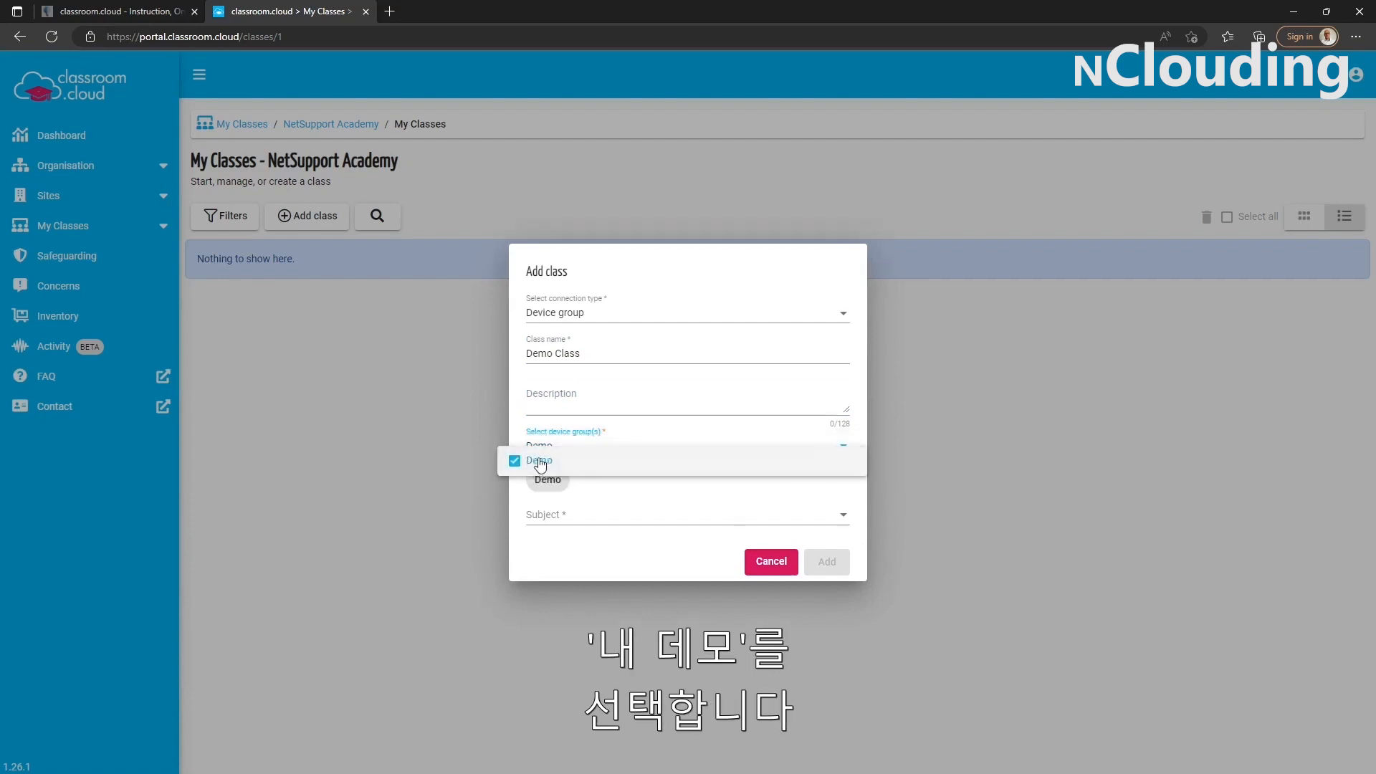
pyautogui.click(593, 569)
pyautogui.click(585, 523)
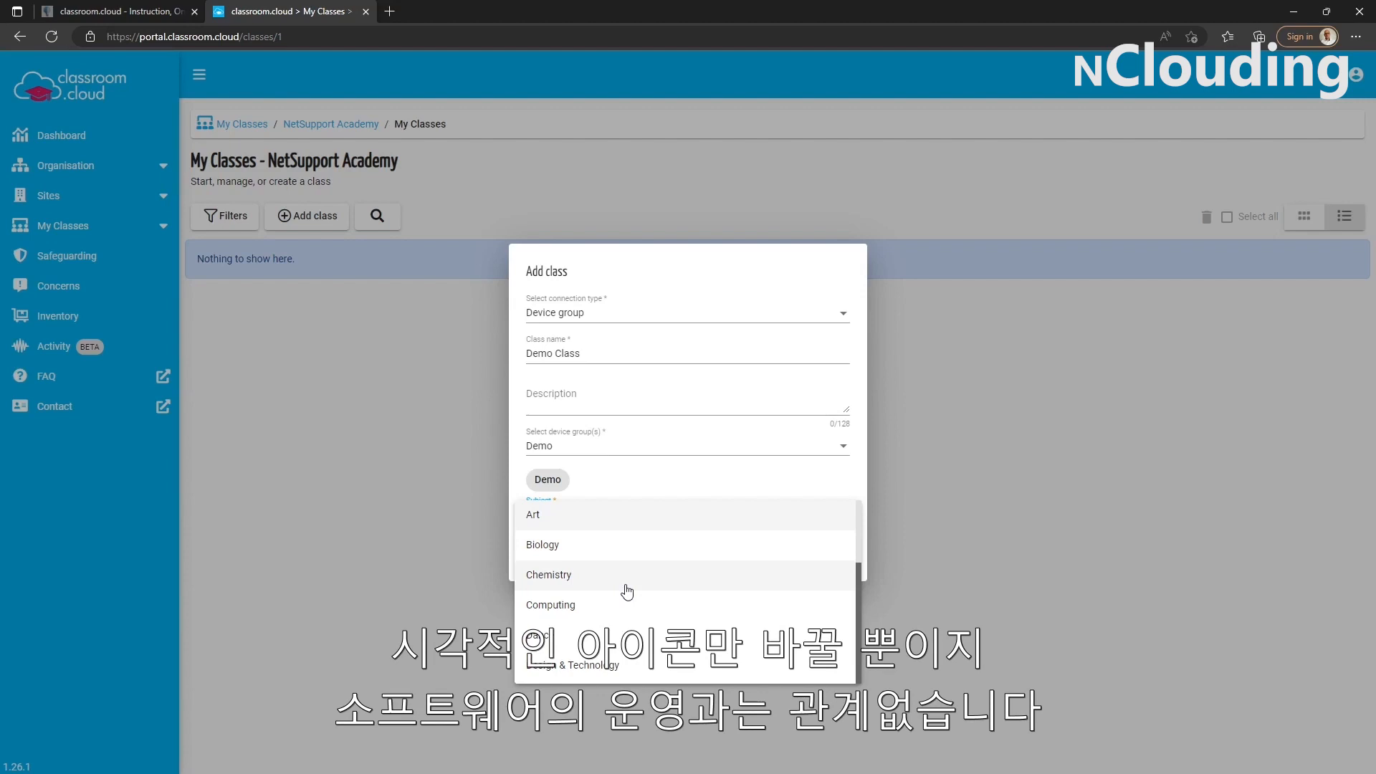
pyautogui.click(592, 605)
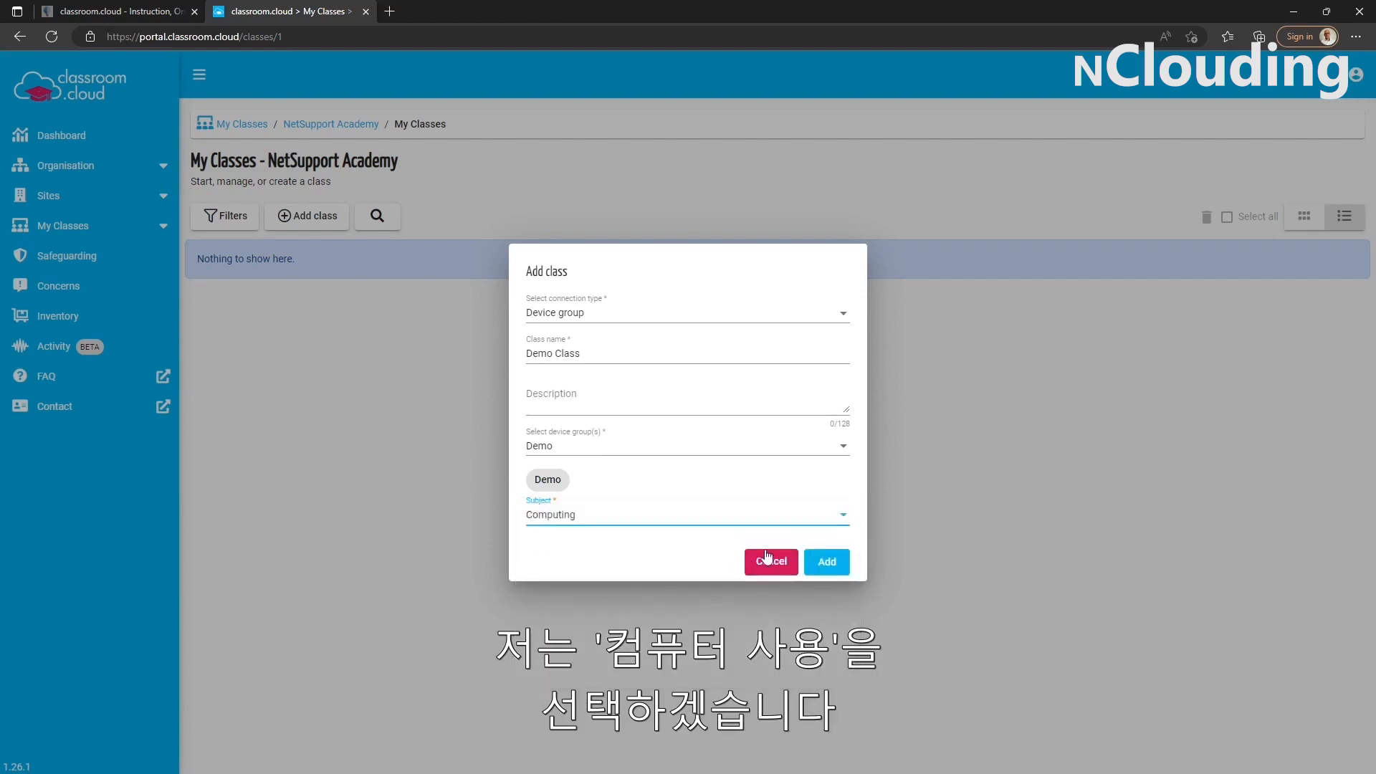
pyautogui.click(824, 563)
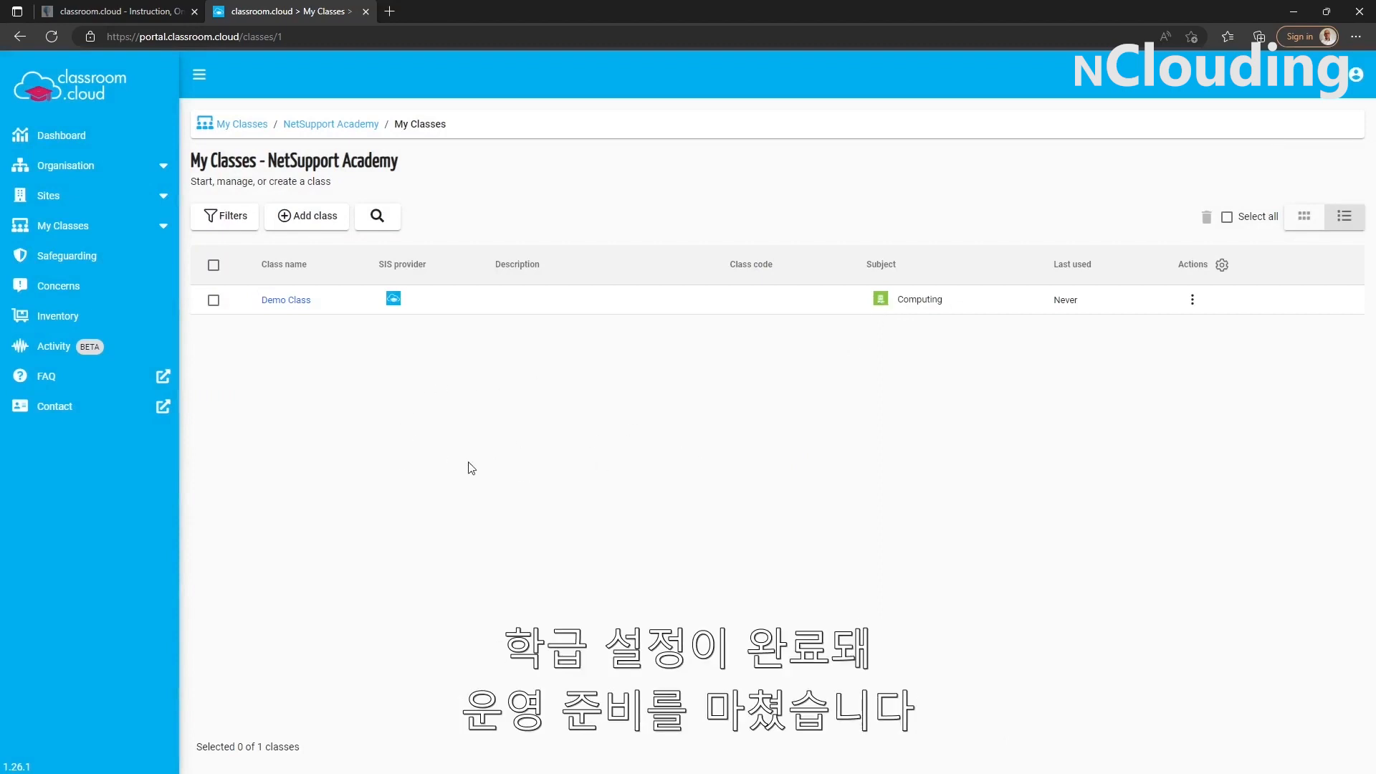
pyautogui.click(297, 301)
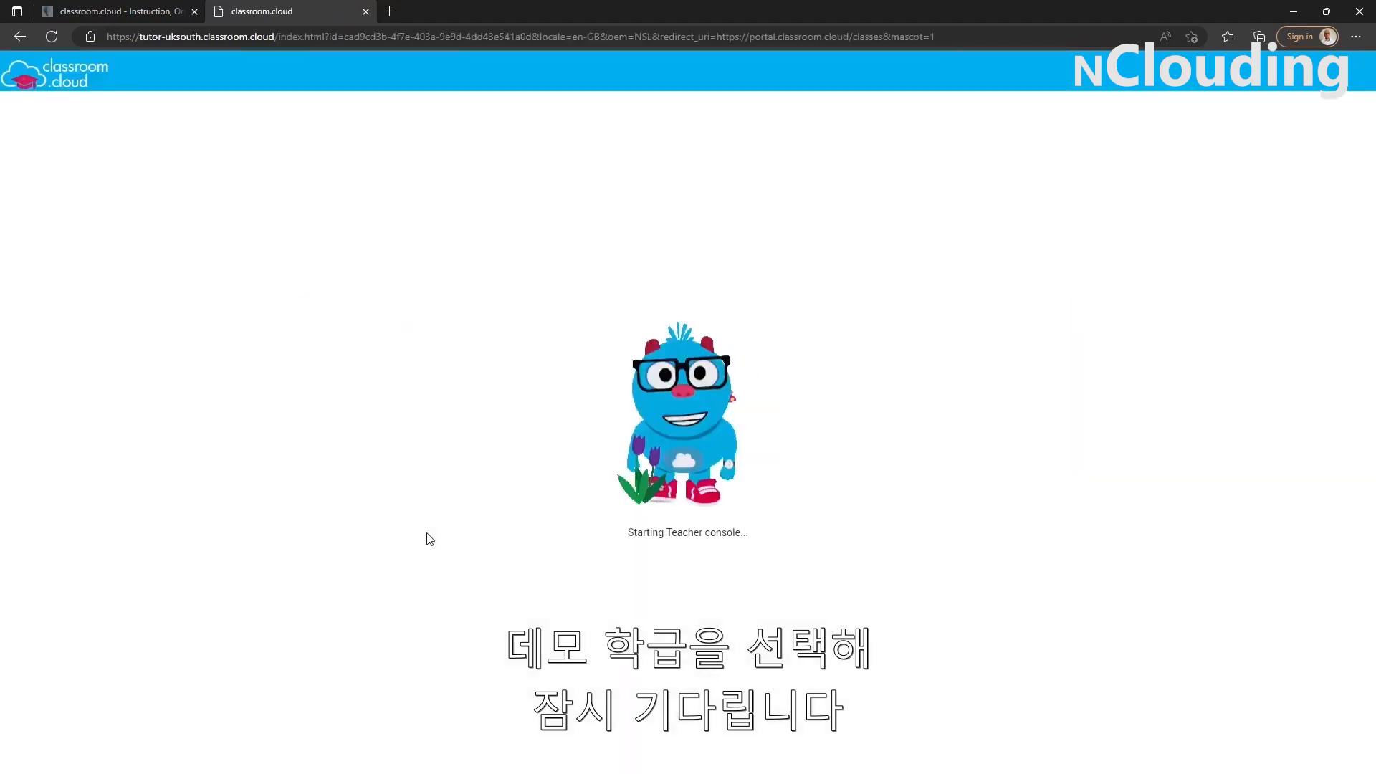